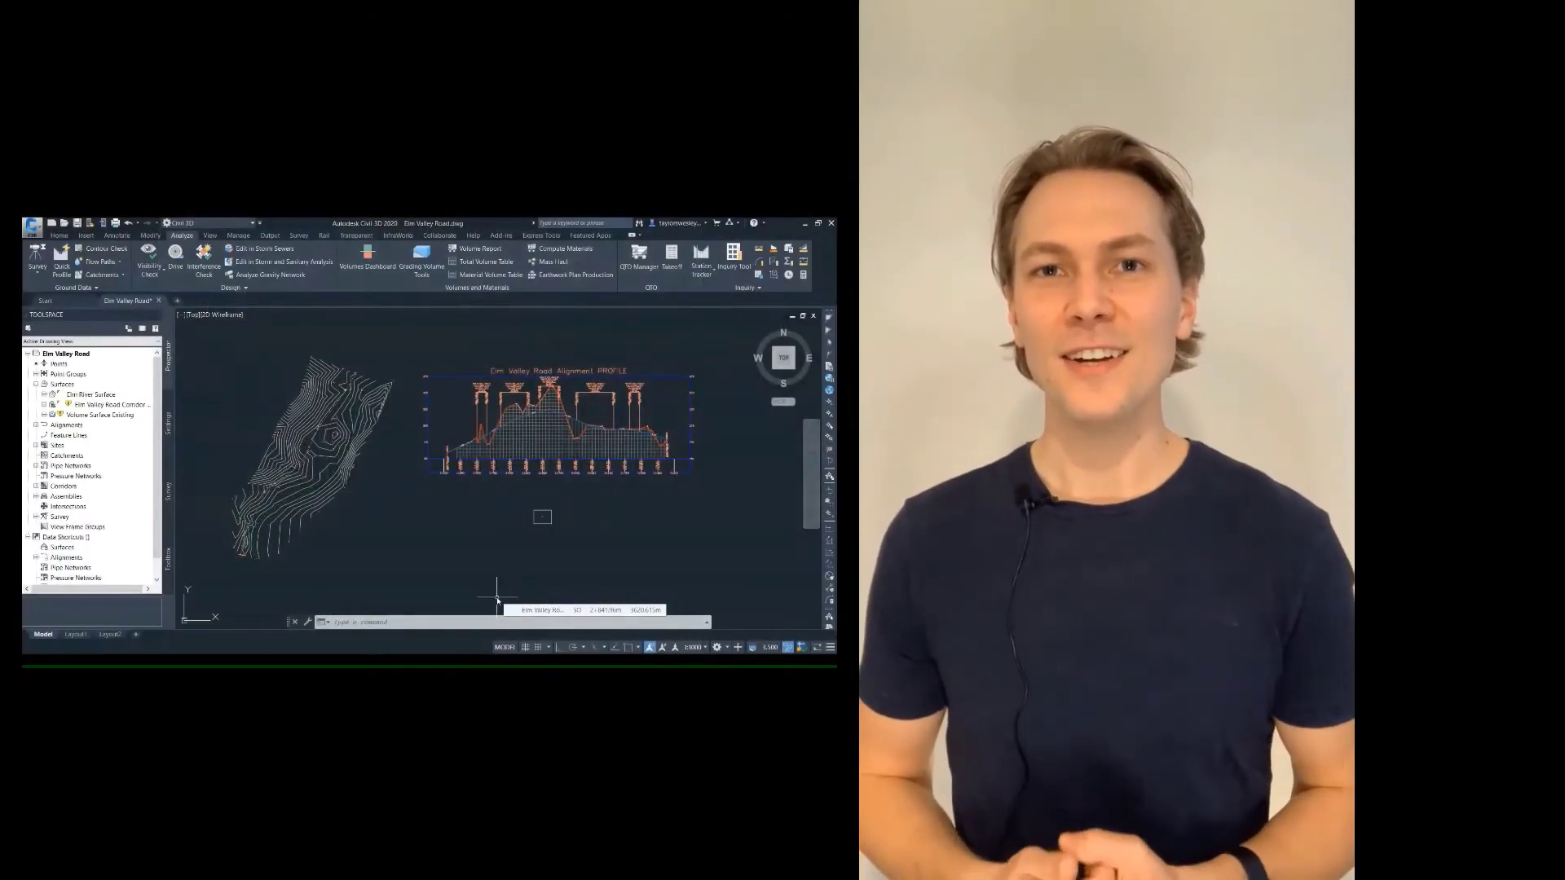
- Examine the road alignment on the contour plan and the Elm Valley Road Alignment profile view
scroll(283, 471, up, 3)
scroll(283, 471, up, 5)
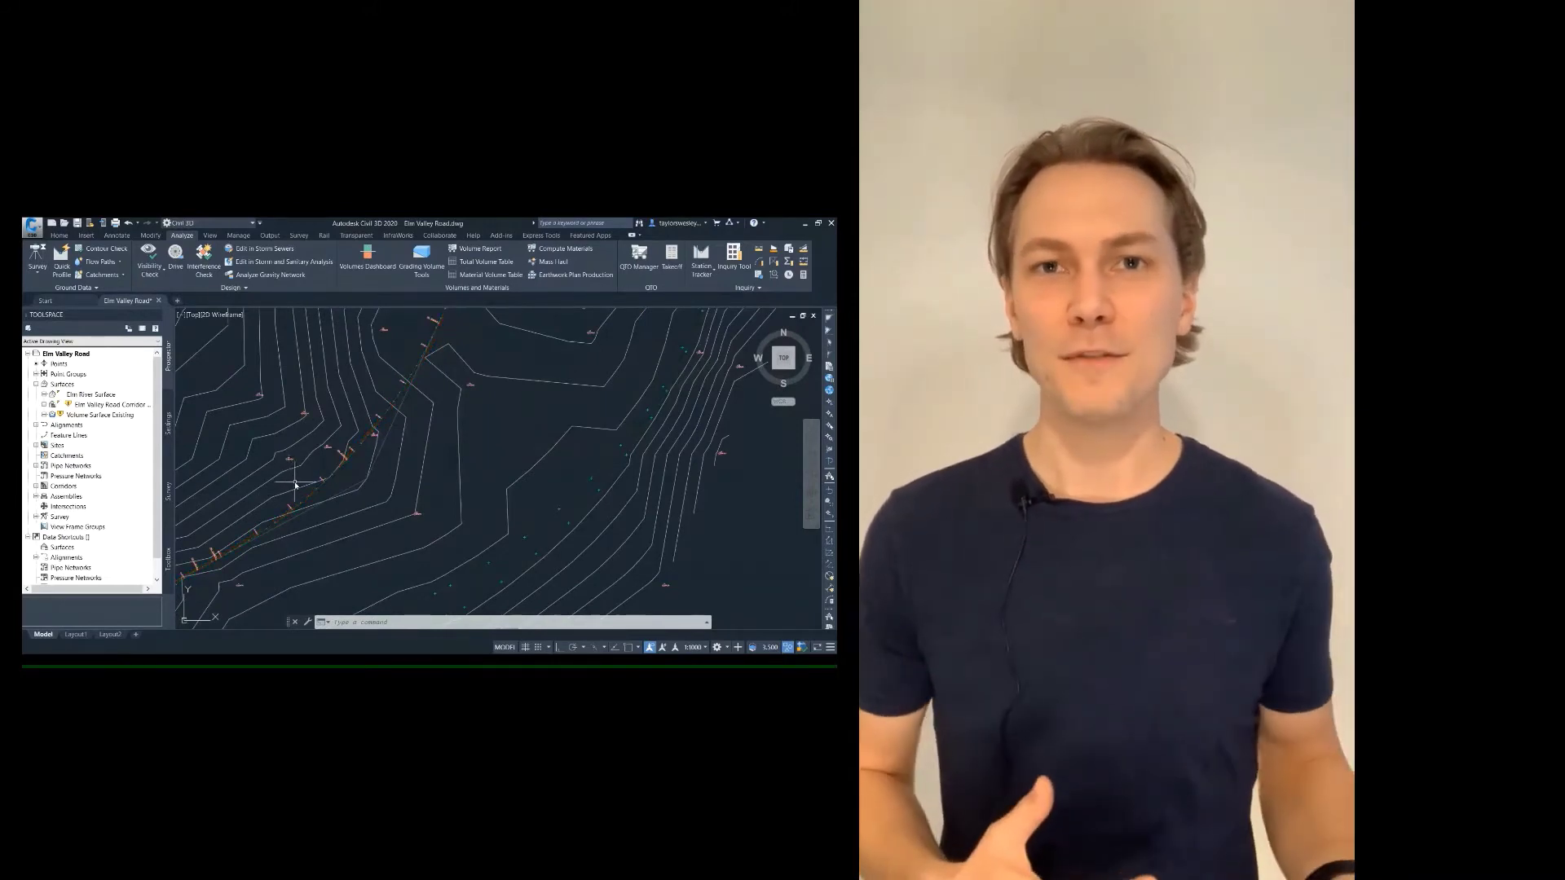
scroll(293, 481, down, 8)
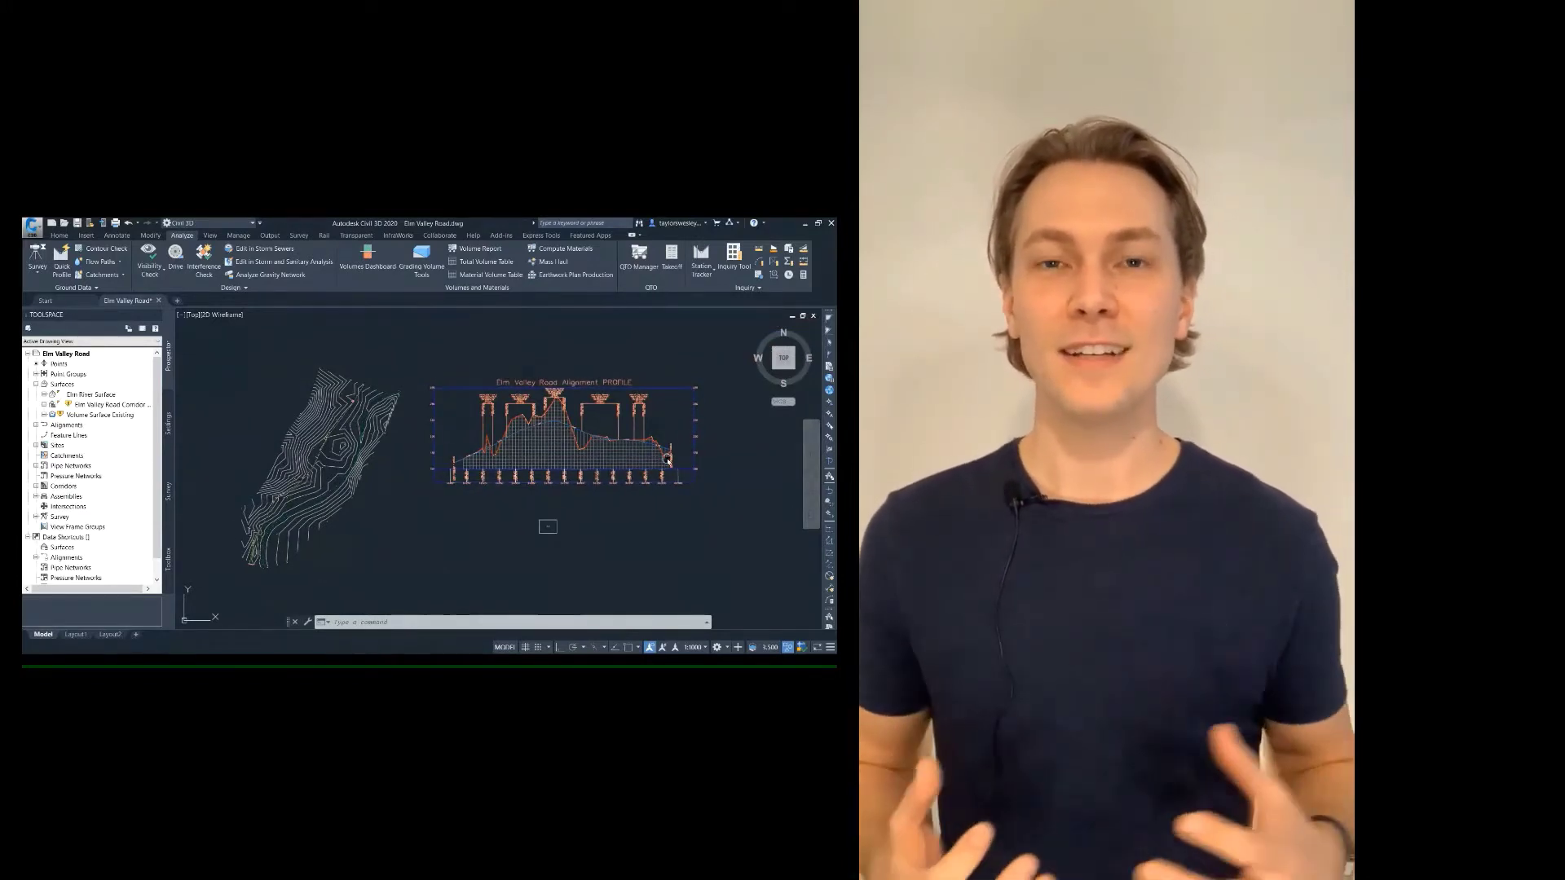
middle_drag(665, 447, 614, 445)
scroll(614, 442, up, 2)
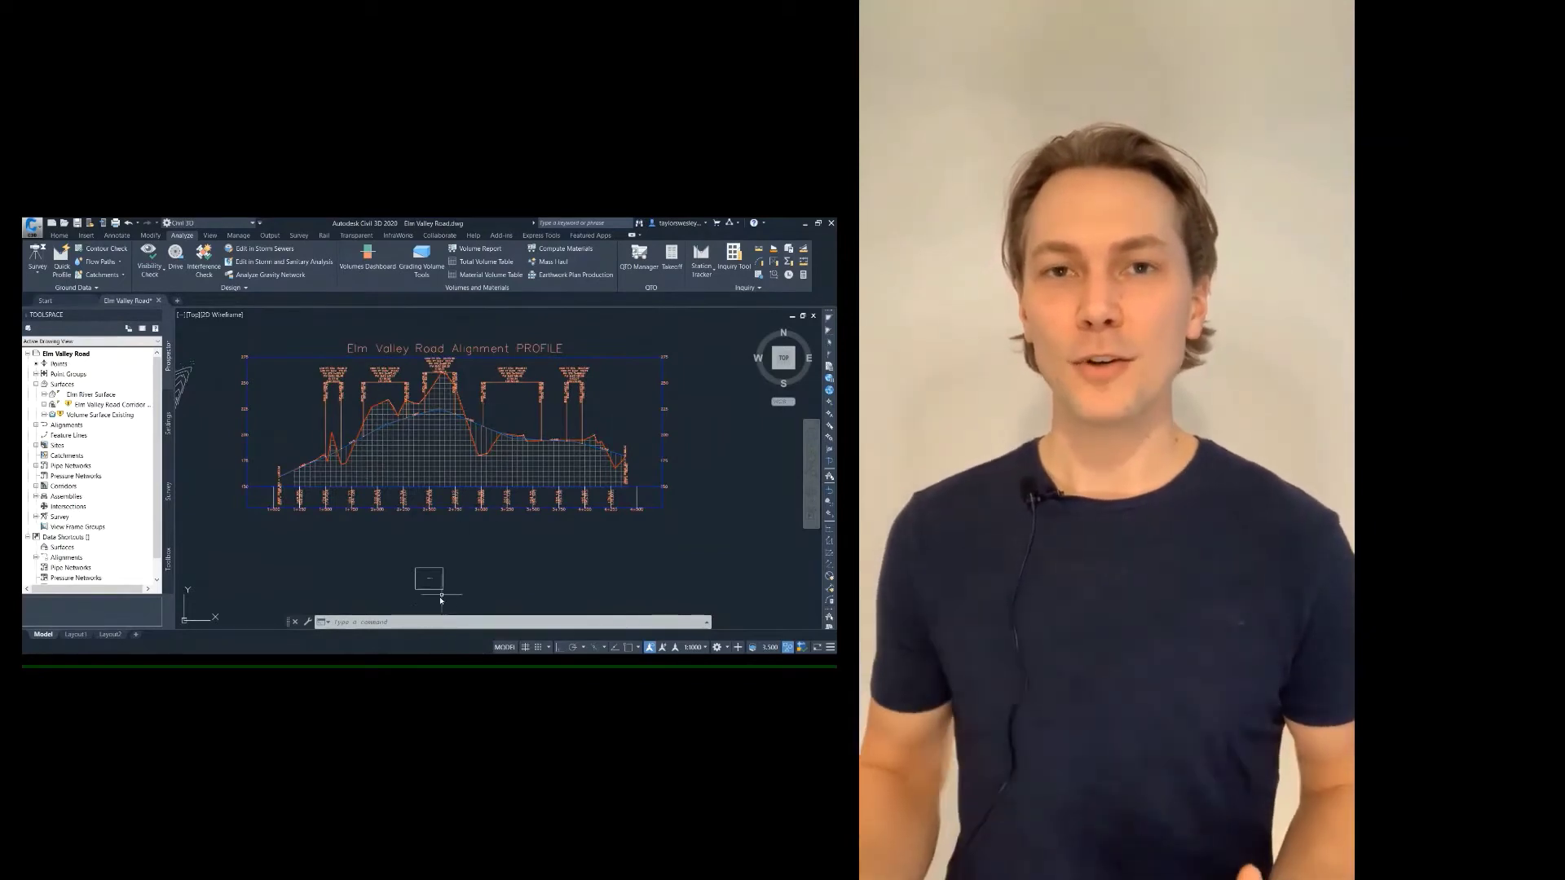
scroll(430, 579, up, 8)
scroll(574, 525, down, 7)
scroll(492, 501, down, 5)
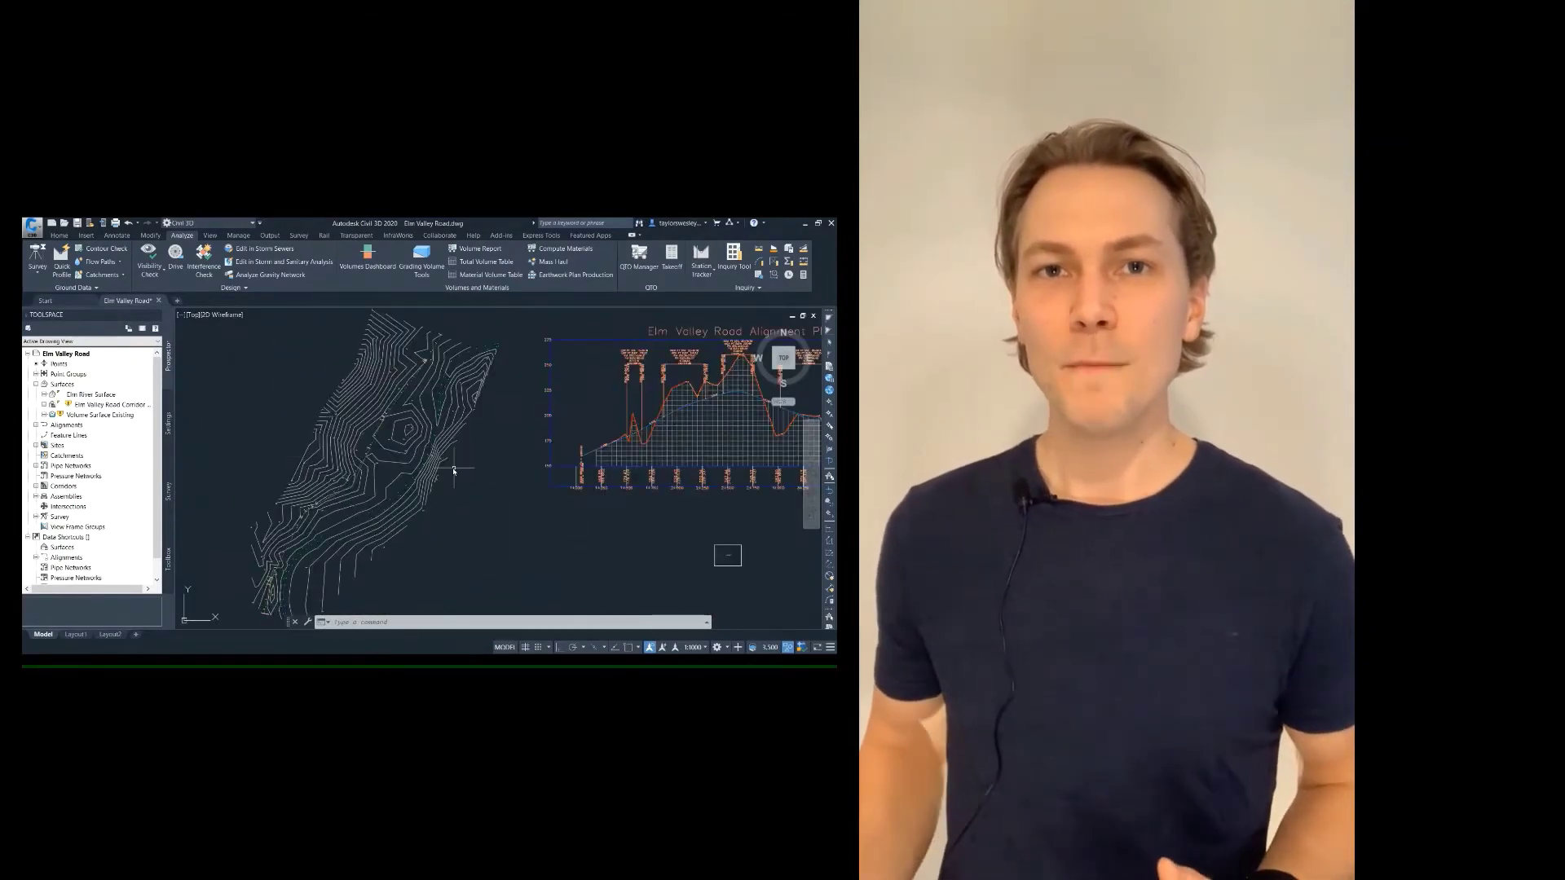
- End object isolation so the hidden road objects on the contour plan are shown again
right_click(456, 468)
mouse_move(510, 502)
click(545, 521)
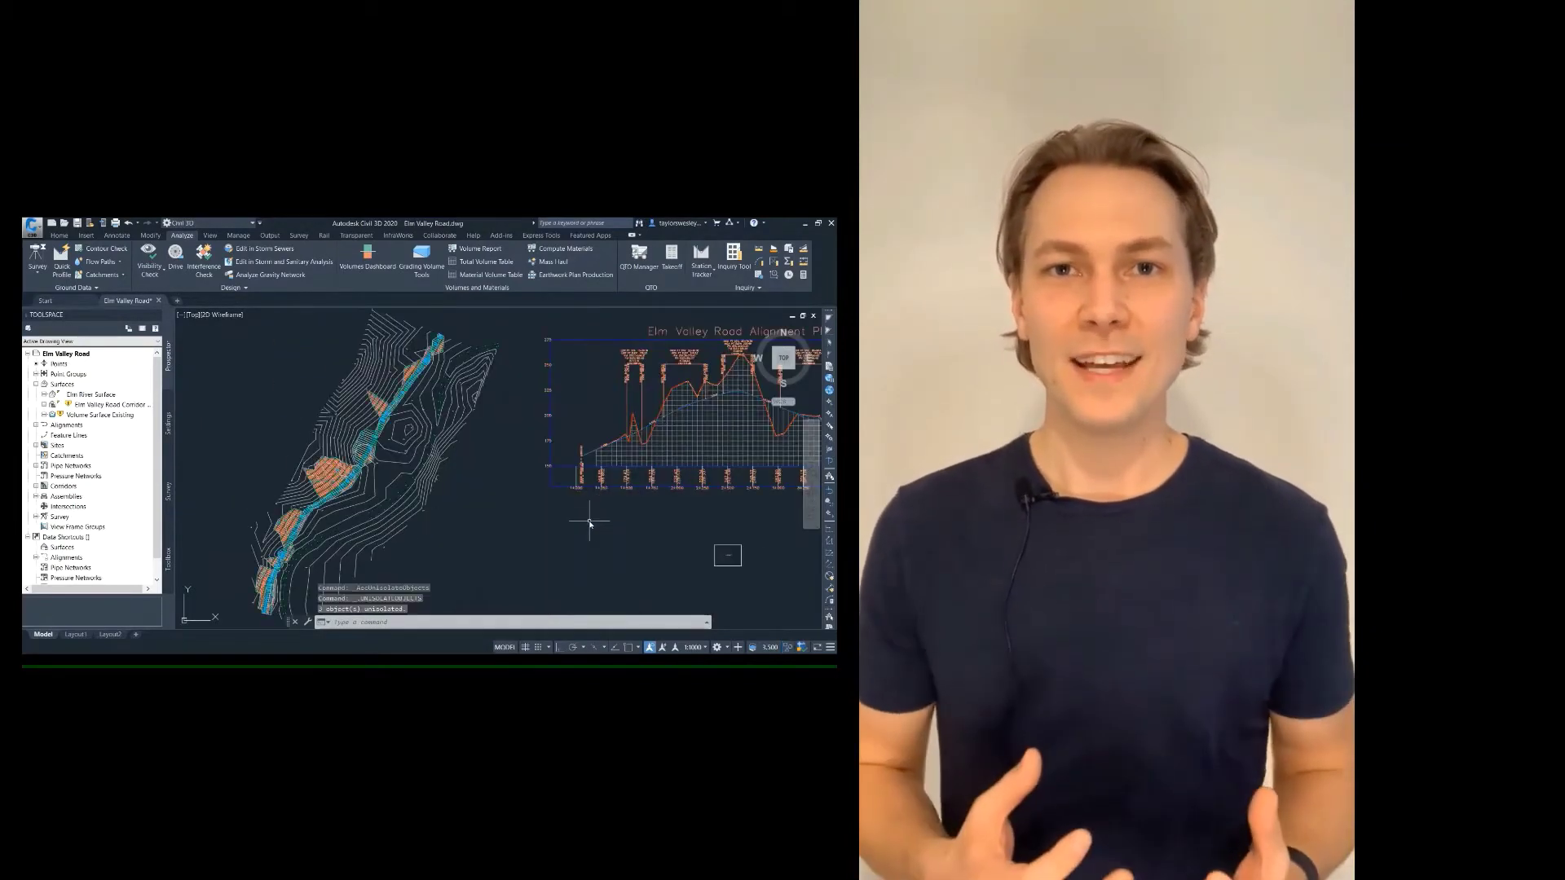
- Open the Volumes Dashboard and rebuild all of its volume surfaces
click(368, 257)
right_click(494, 329)
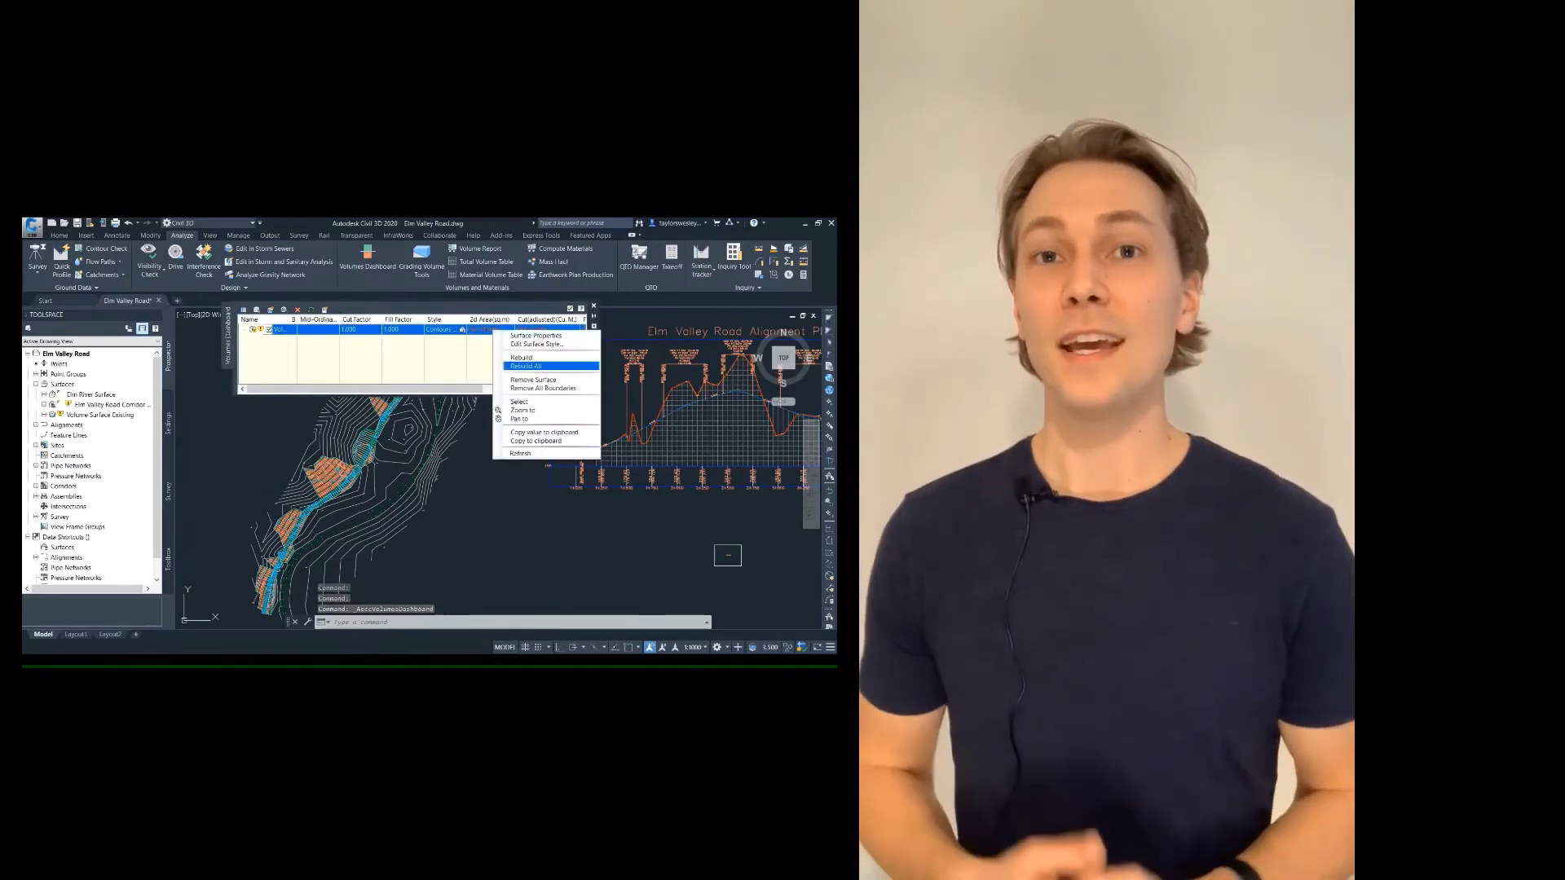
click(526, 366)
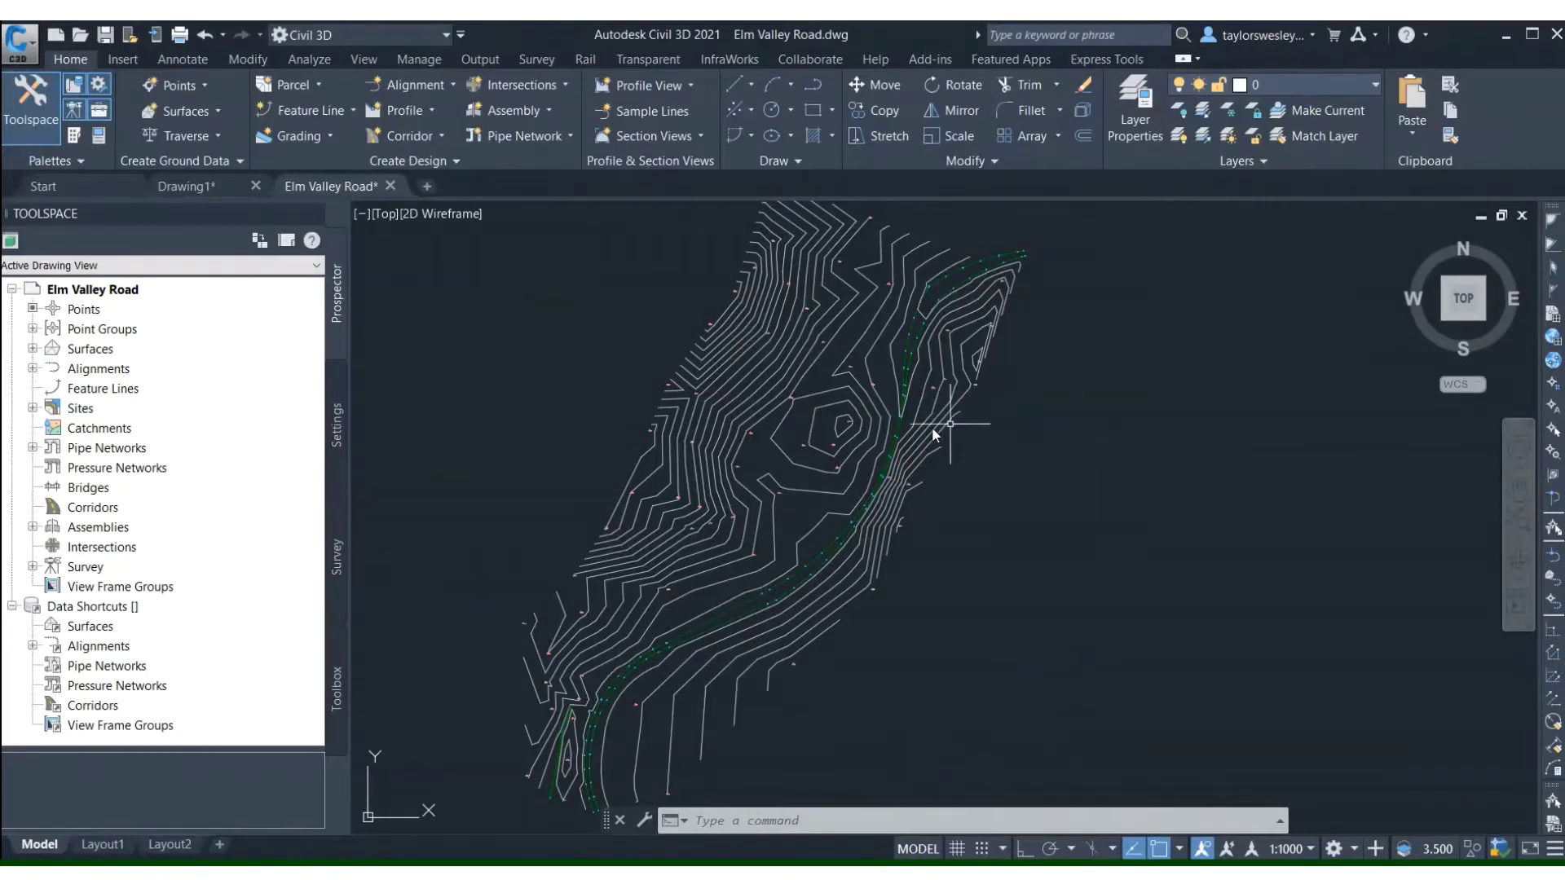
- Inspect the Elm River Surface in 3D by orbiting it in the Object Viewer
click(836, 423)
right_click(836, 422)
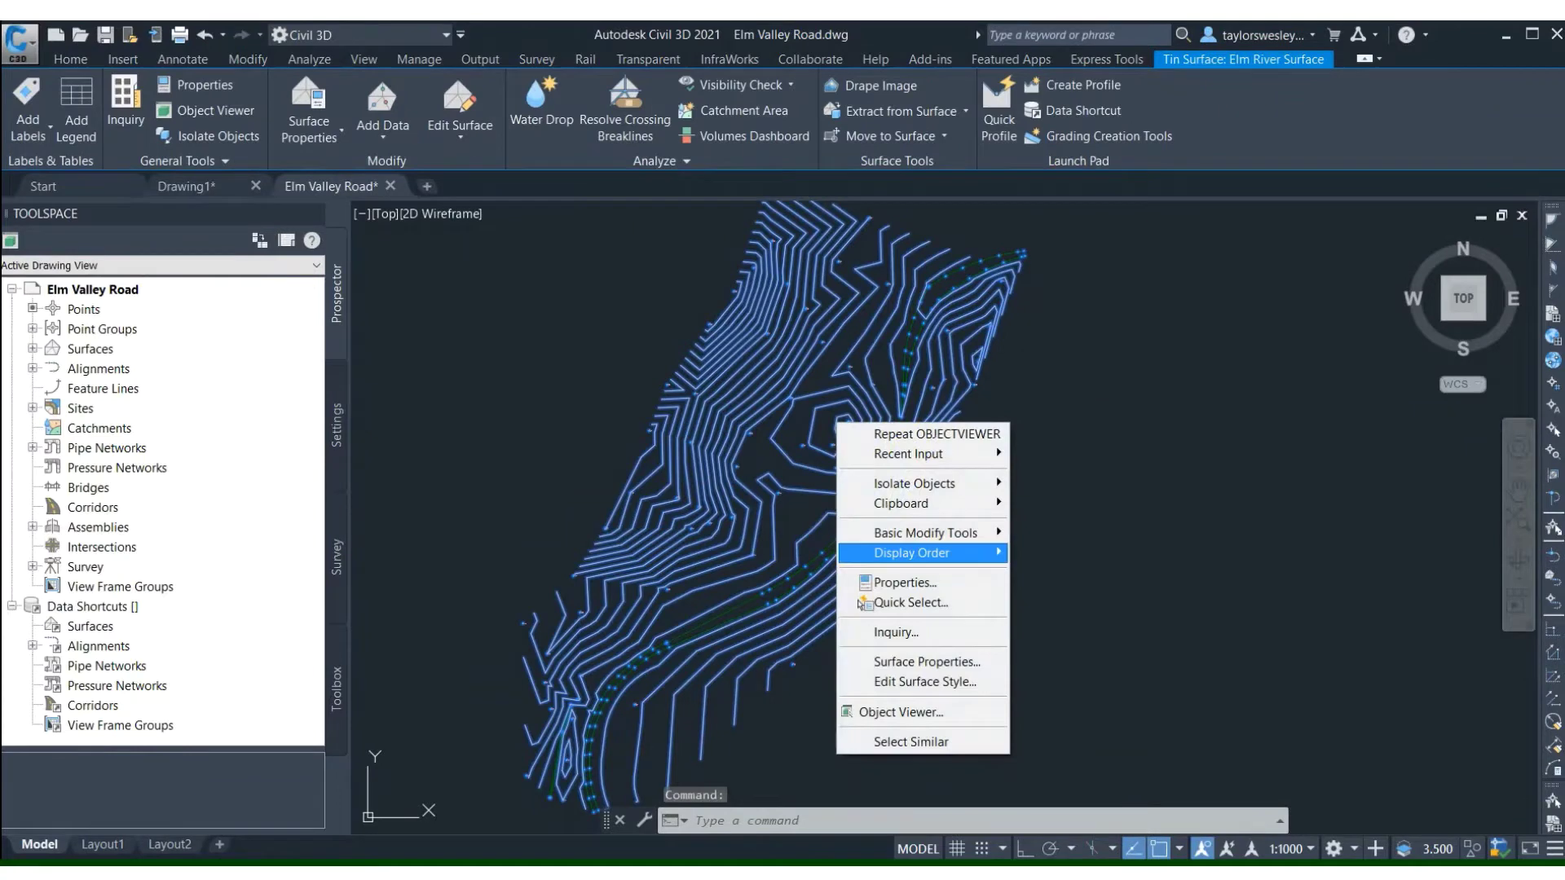
click(872, 713)
mouse_move(782, 489)
mouse_down()
mouse_move(734, 351)
mouse_move(881, 342)
mouse_move(856, 383)
mouse_move(812, 383)
mouse_up()
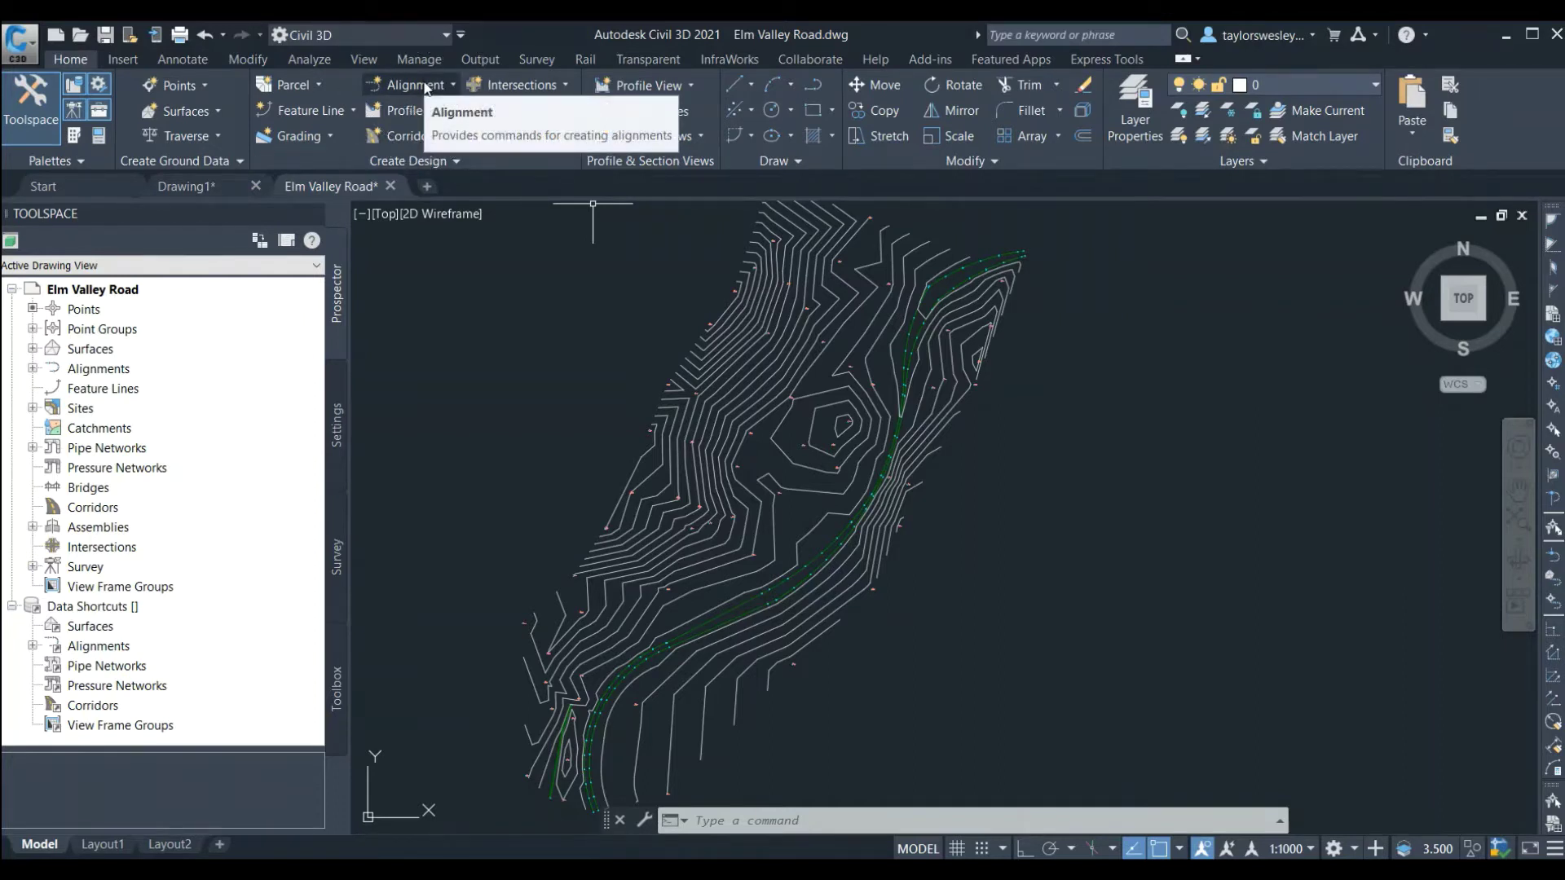
- Start a new alignment with the Alignment Creation Tools and name it "Elm Valley Road Alignment"
click(454, 85)
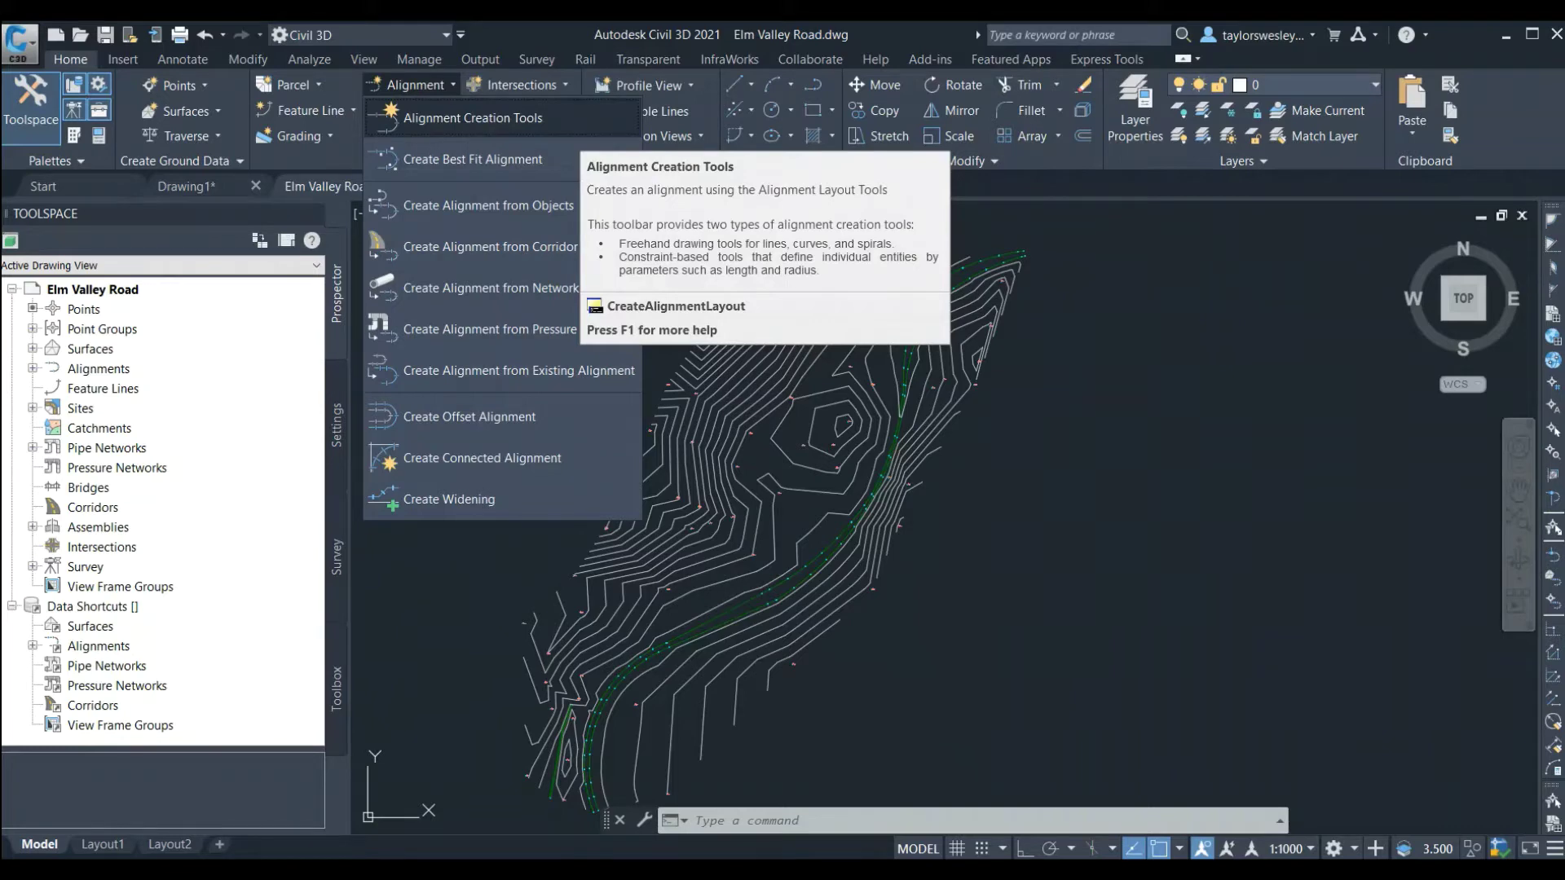
click(516, 116)
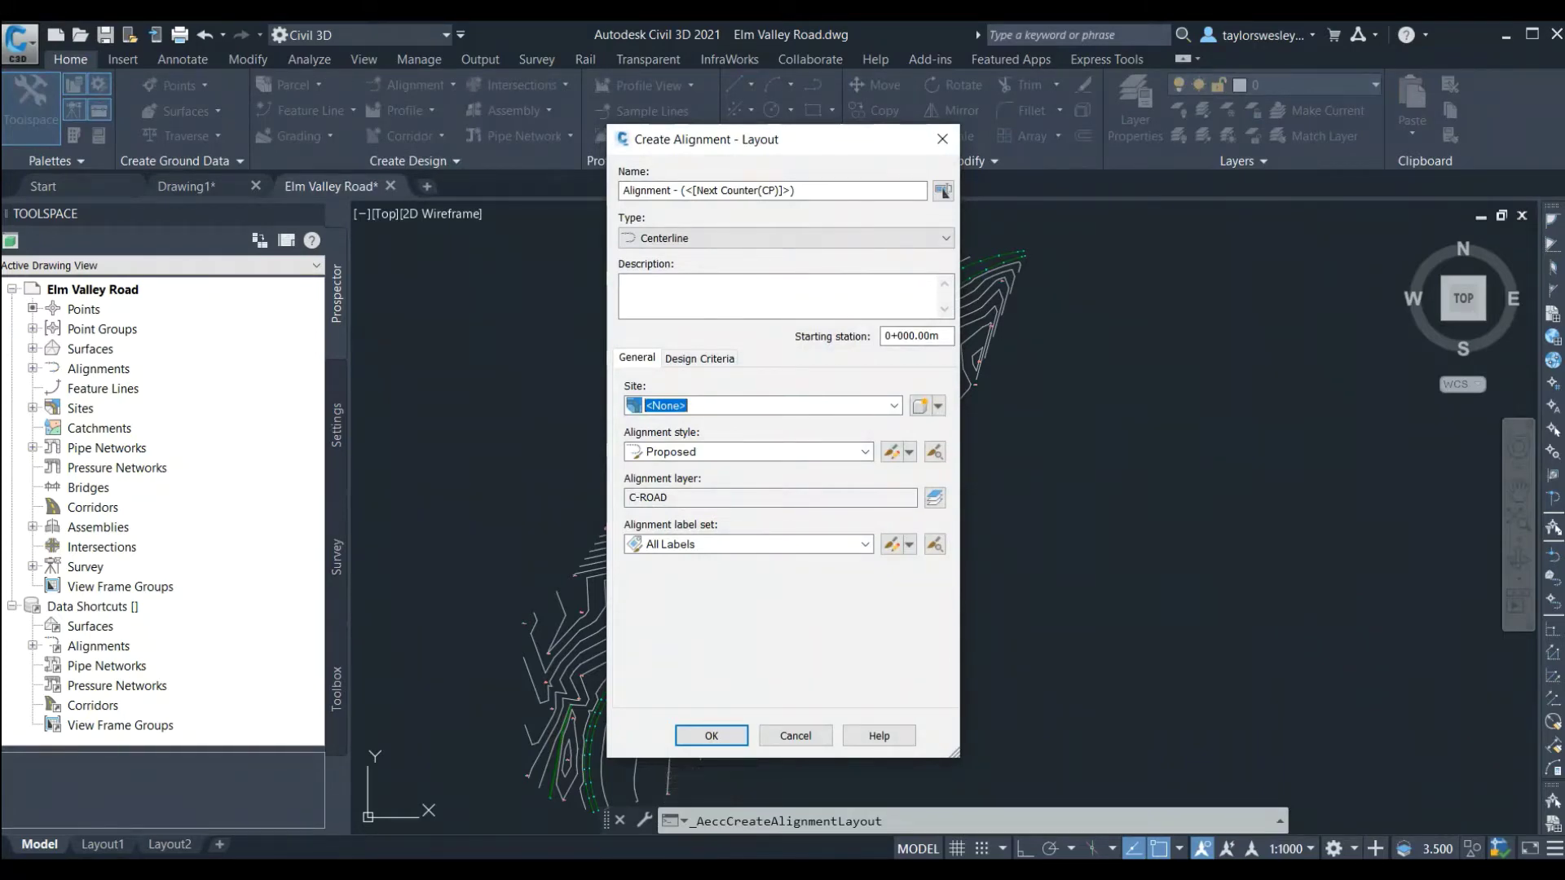
drag(848, 191, 621, 191)
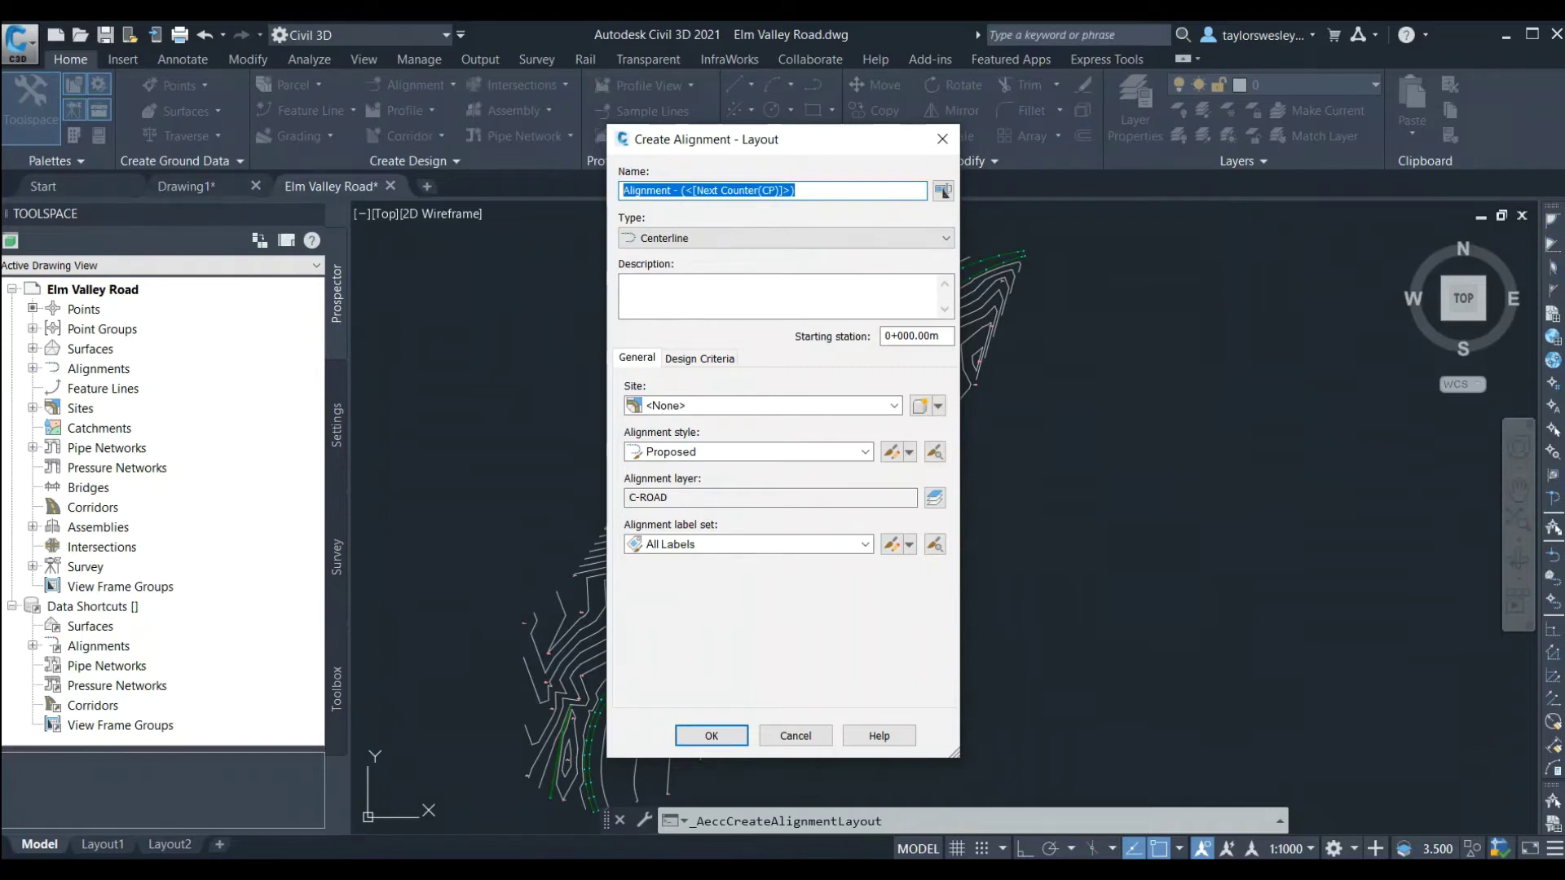
text(Elm V)
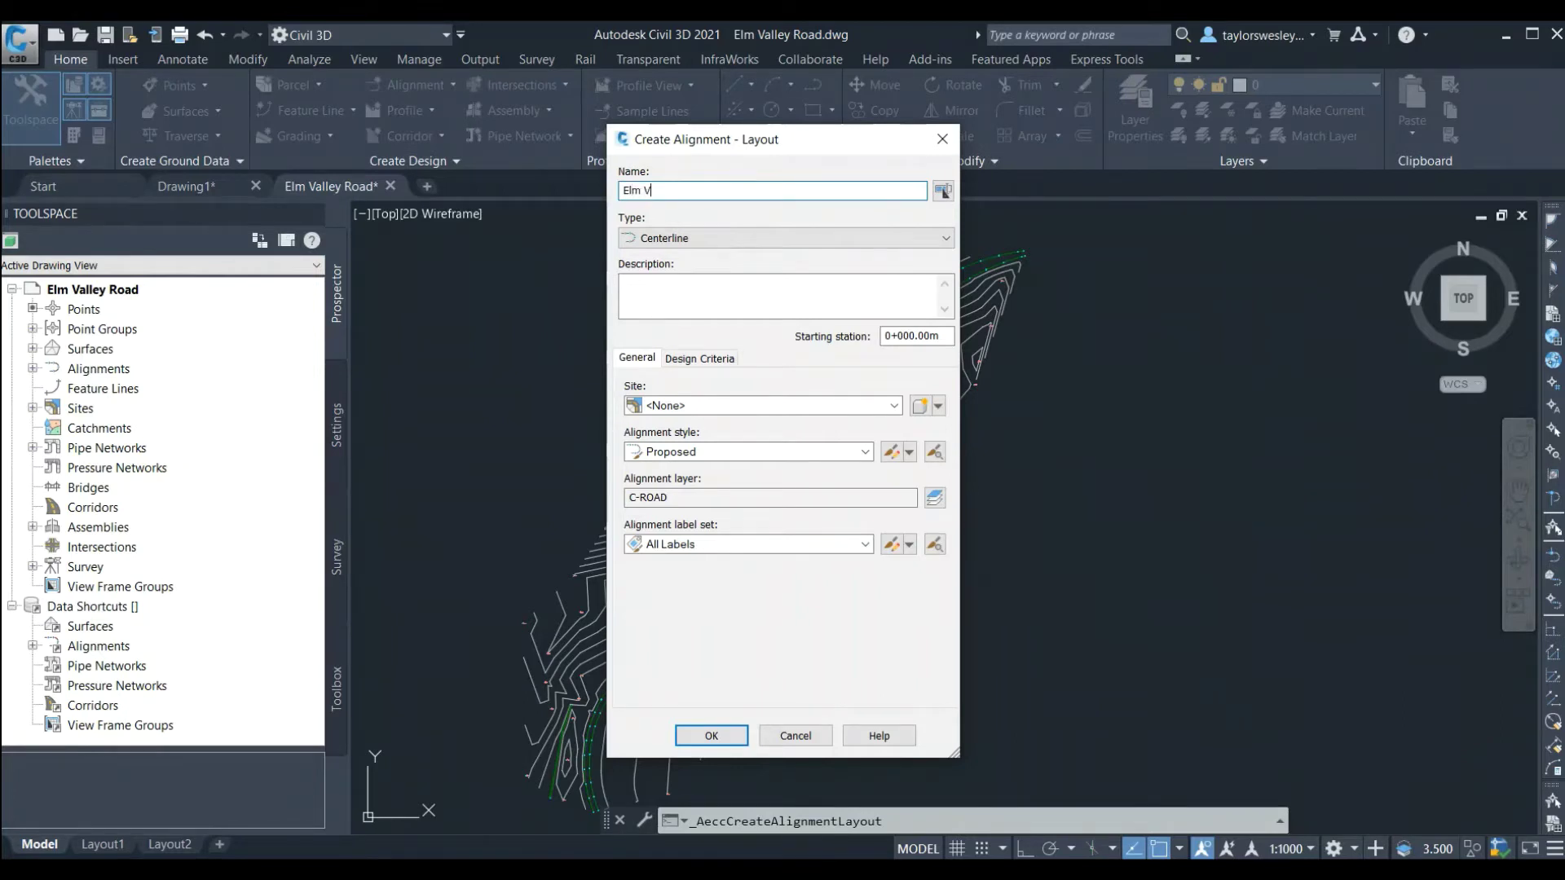
text(alley Road Alignment)
- Keep the alignment type as Centerline and enter the description "Elm Valley Road Design Alignment"
click(785, 238)
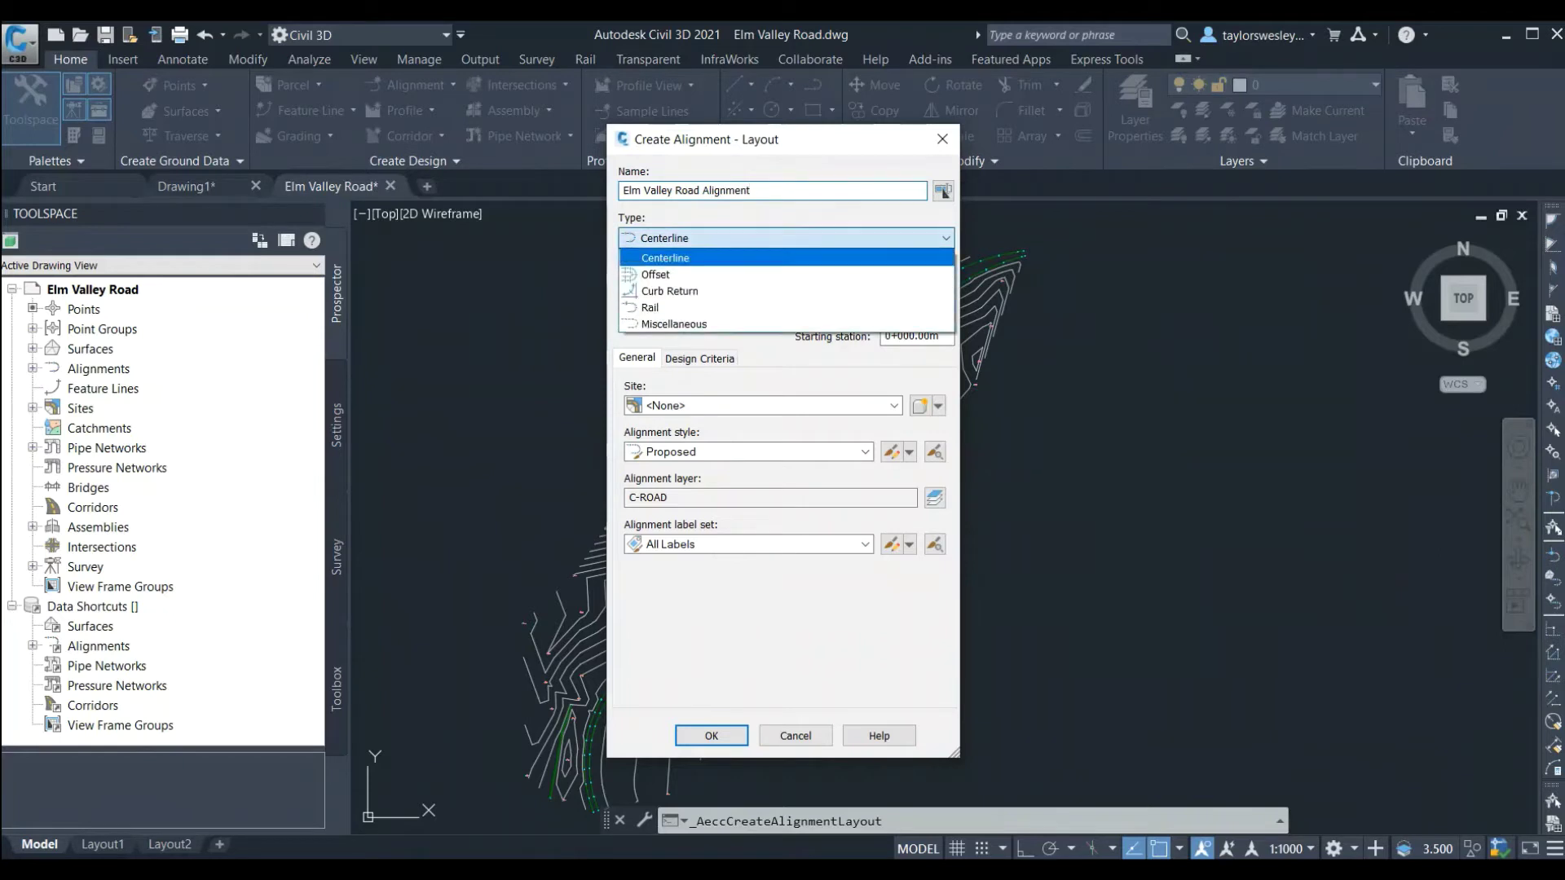
key(Down)
key(Down)
key(Down)
key(Up)
key(Up)
key(Up)
key(Up)
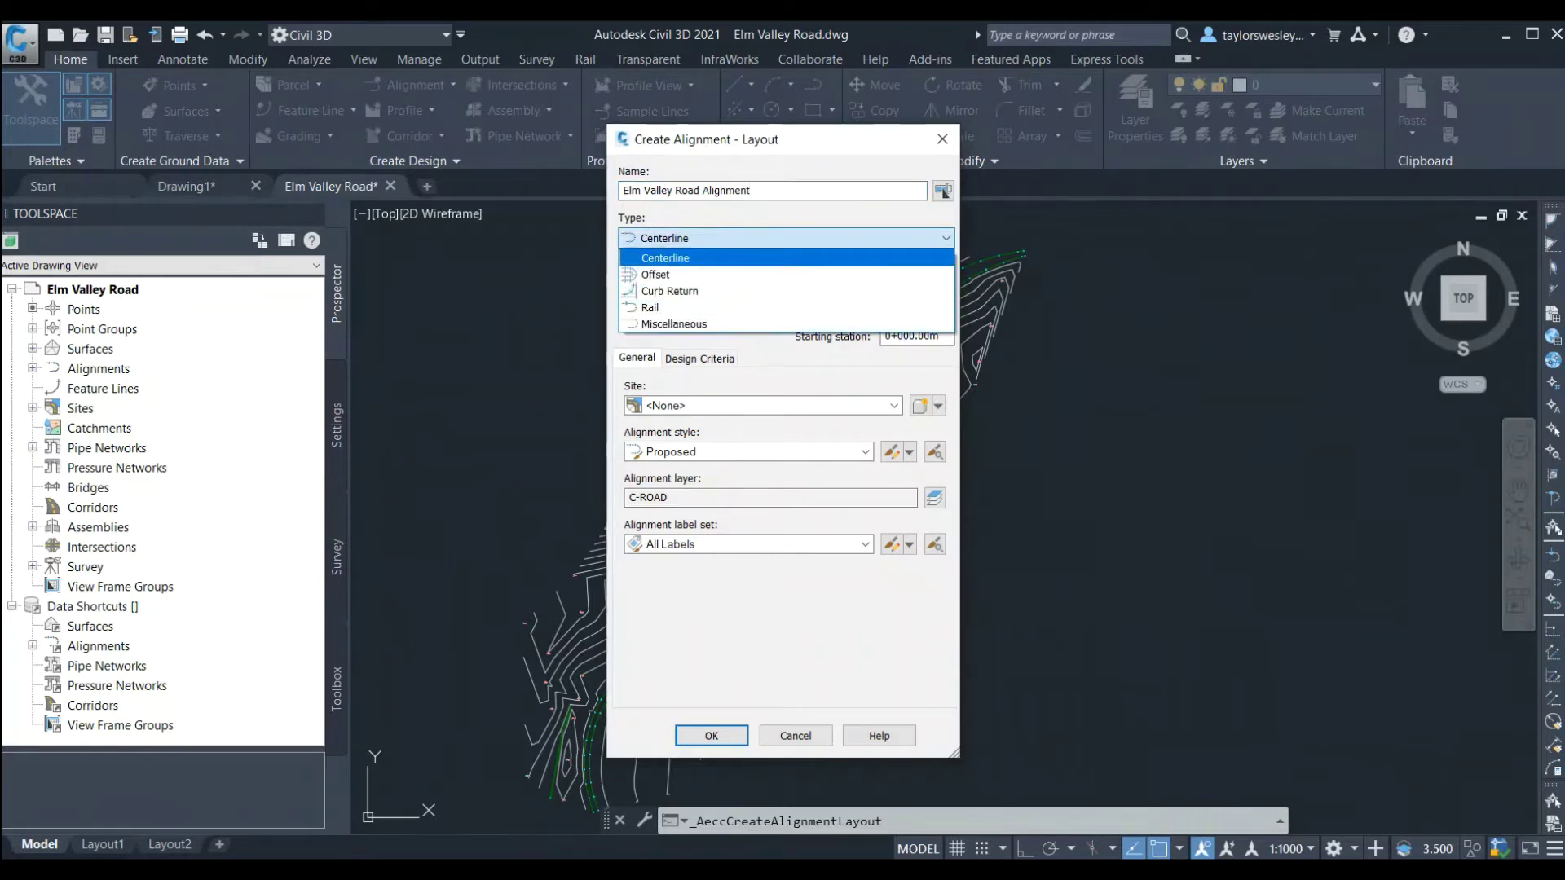
key(Tab)
text(Elm Valley Road Design Alignment)
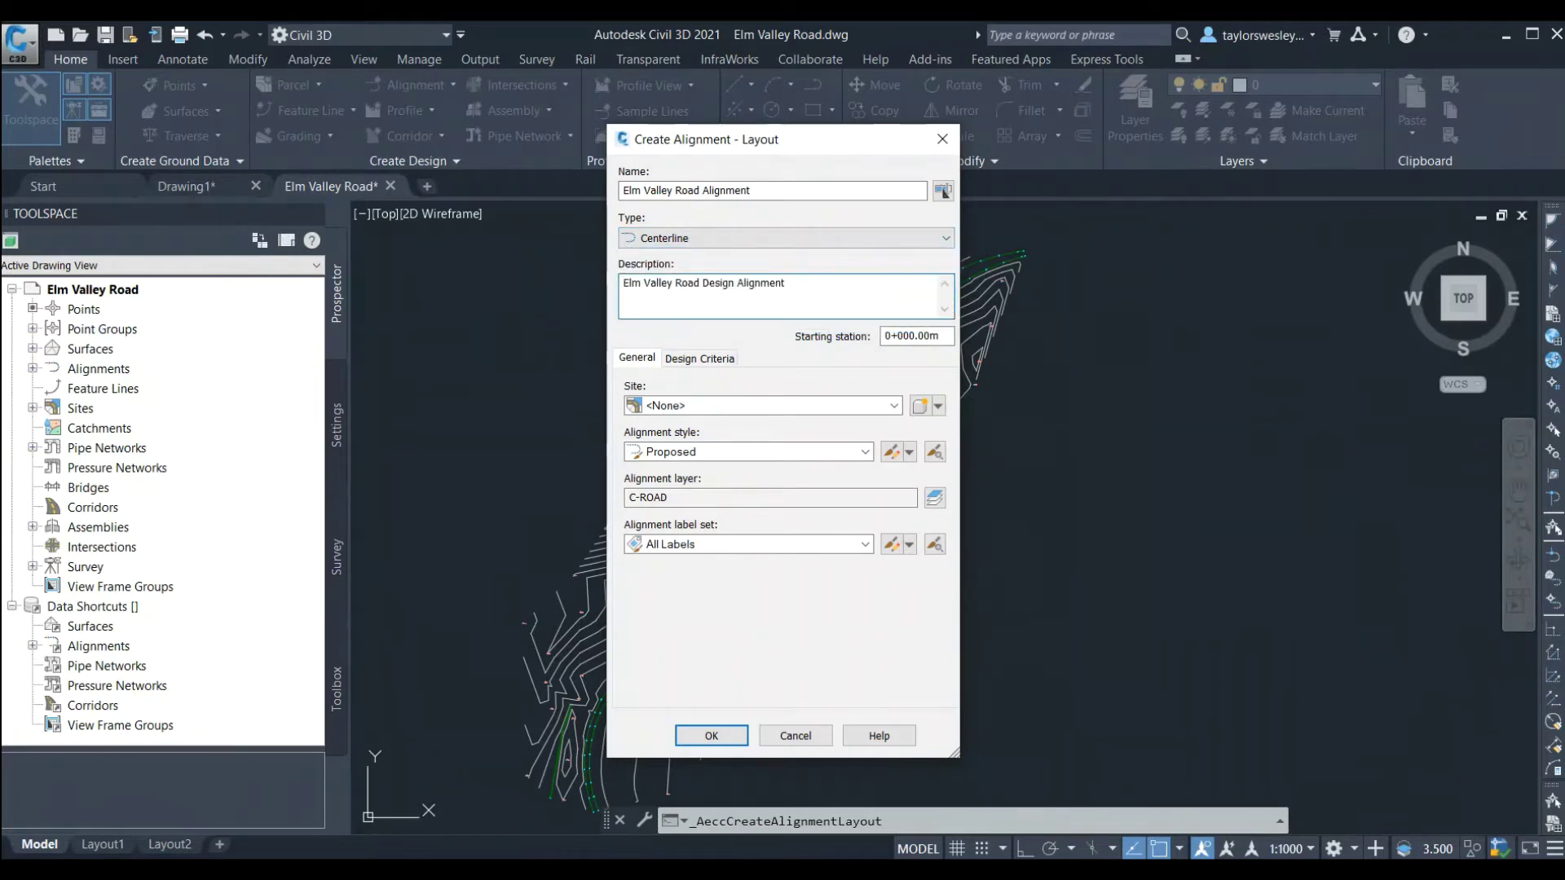
- Set the alignment's starting station to 1+057.43 and accept the layout settings
key(Tab)
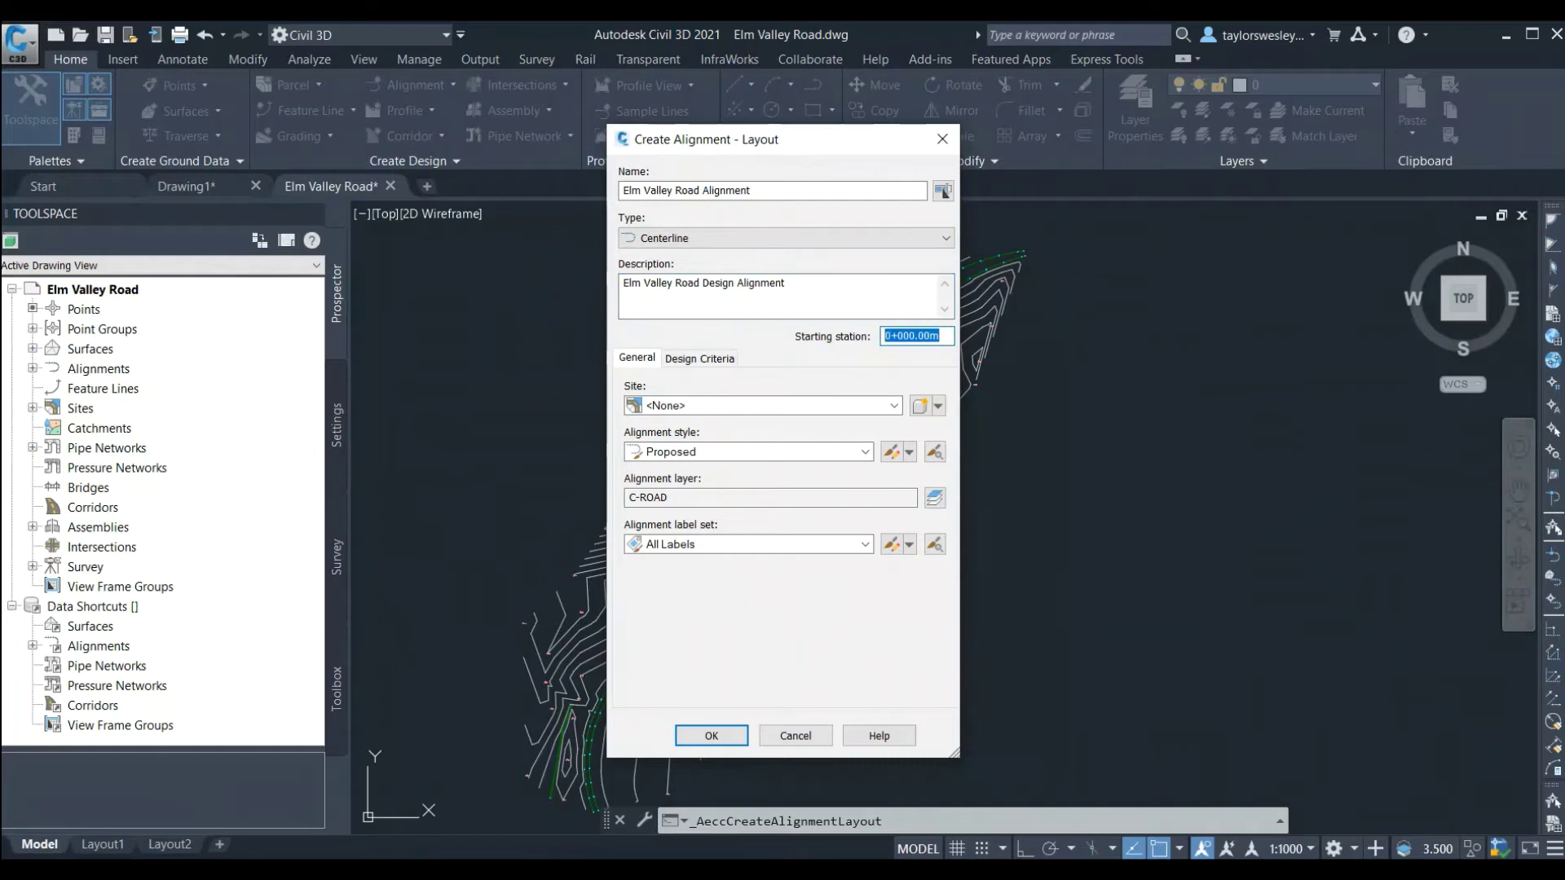
text(1+057.43)
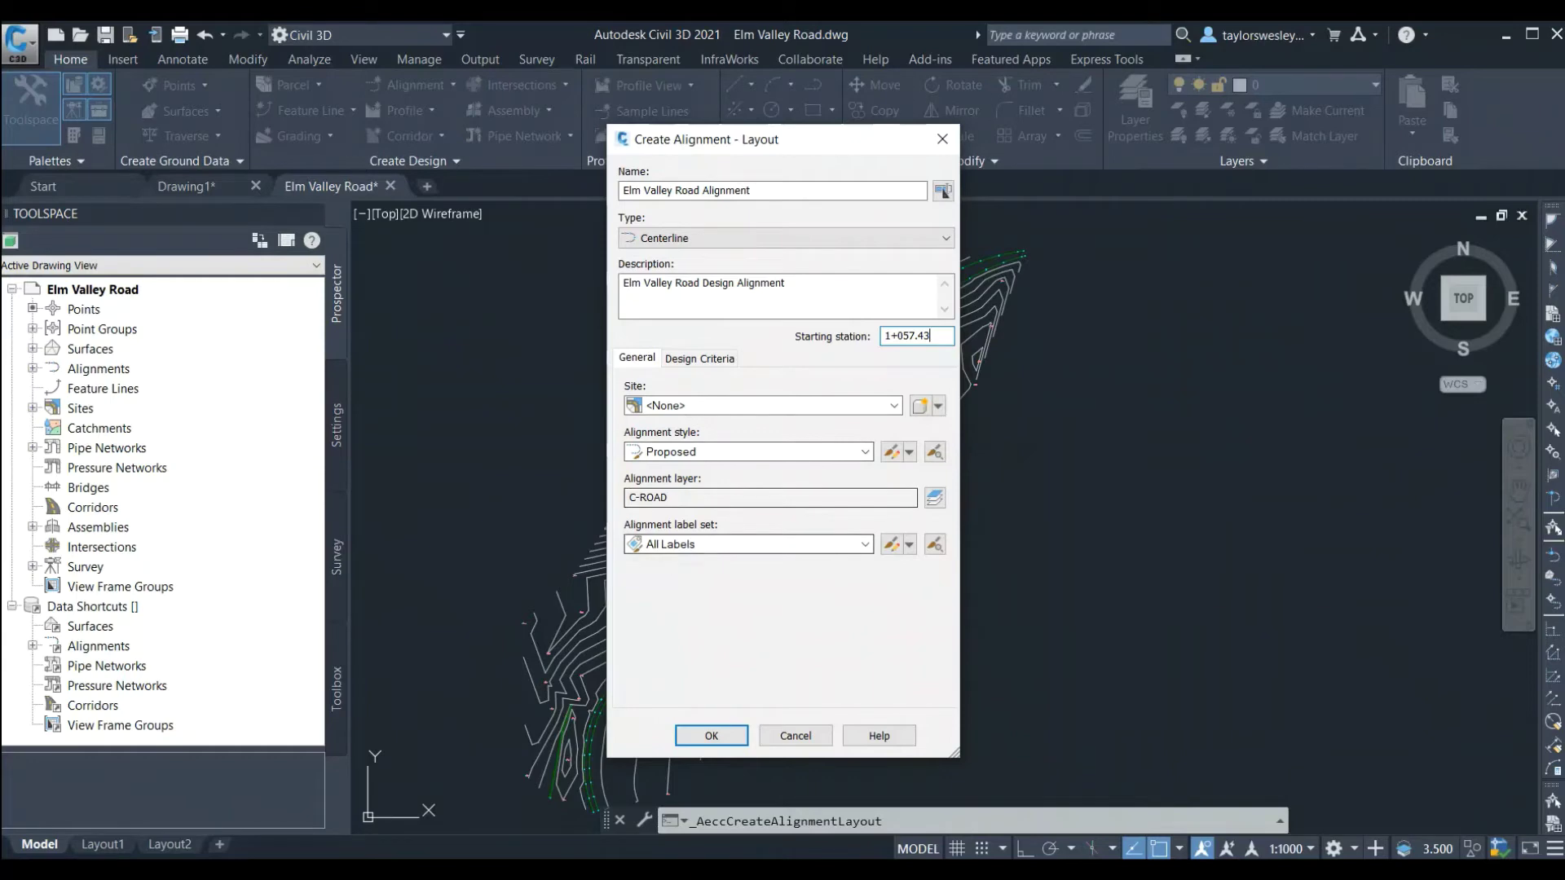
click(721, 733)
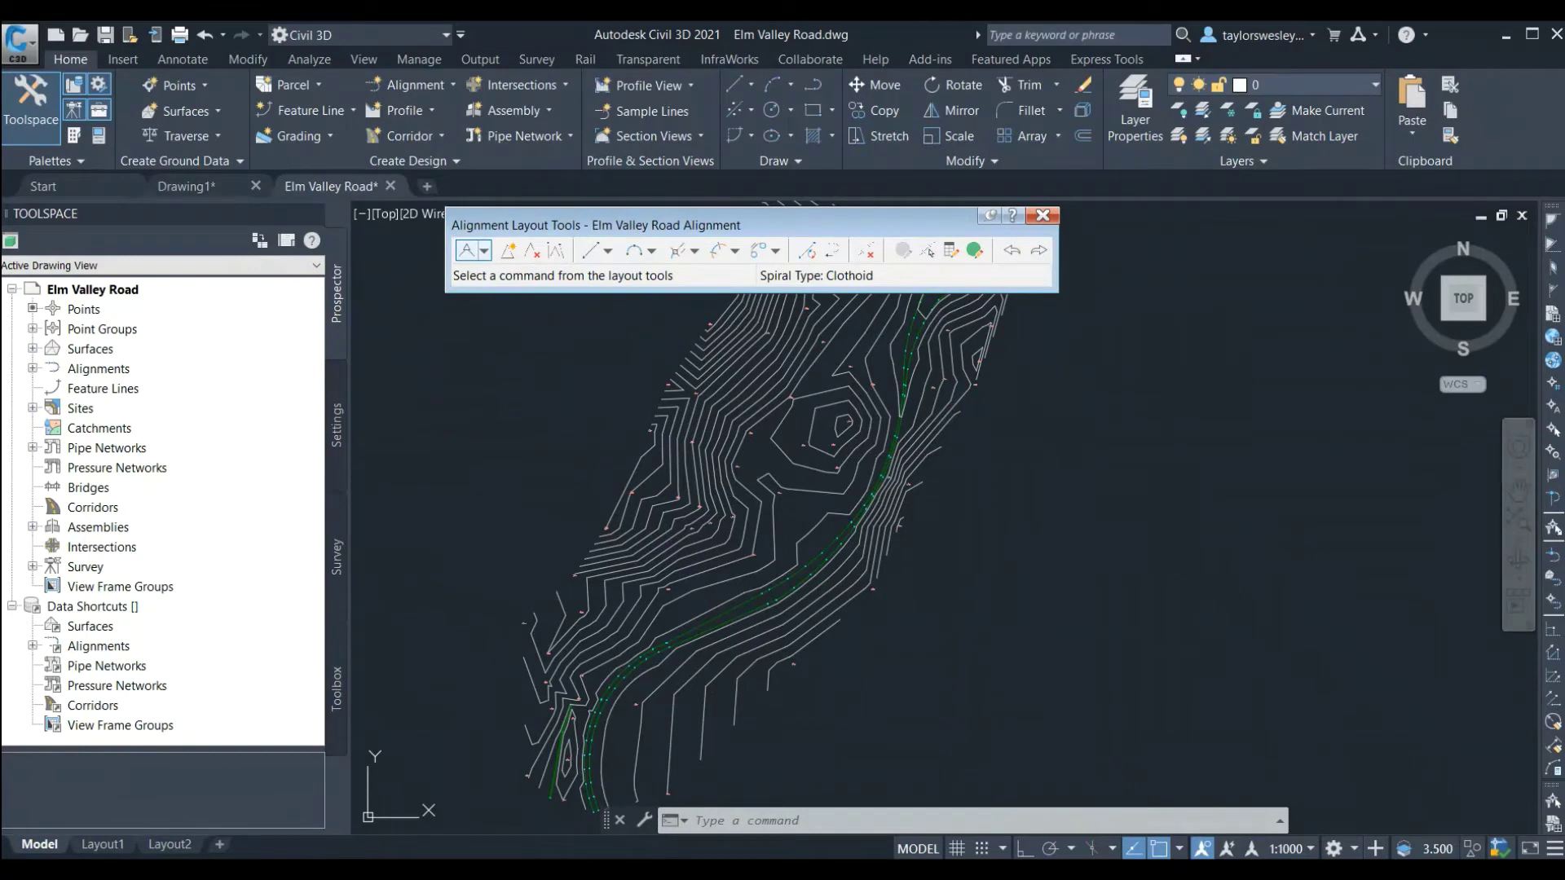
- Set the default curve radius to 250 m in the Curve and Spiral Settings
click(484, 250)
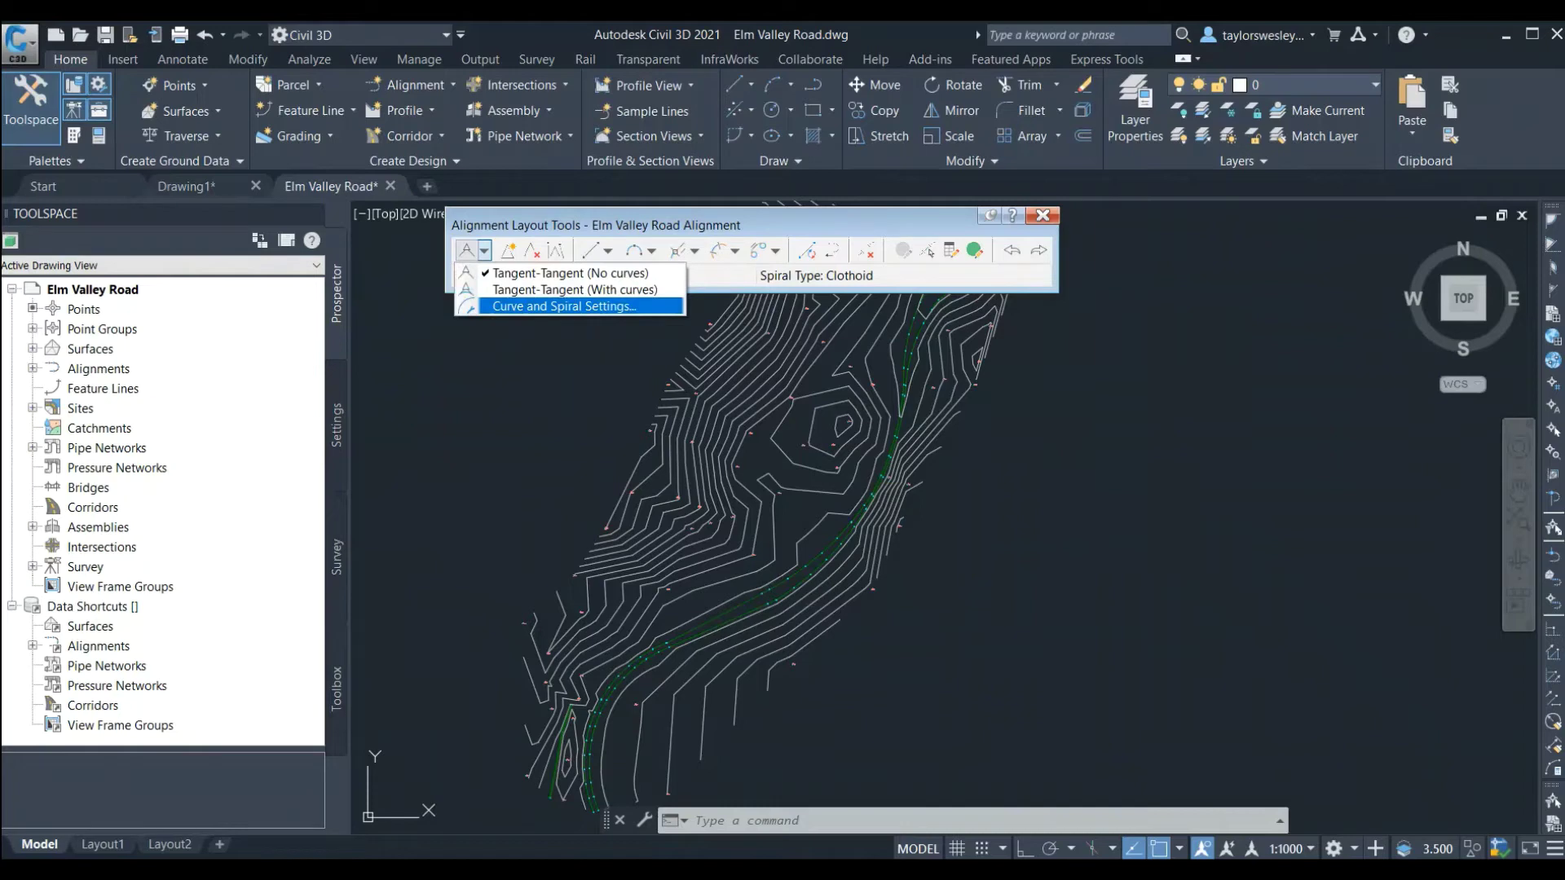
click(509, 307)
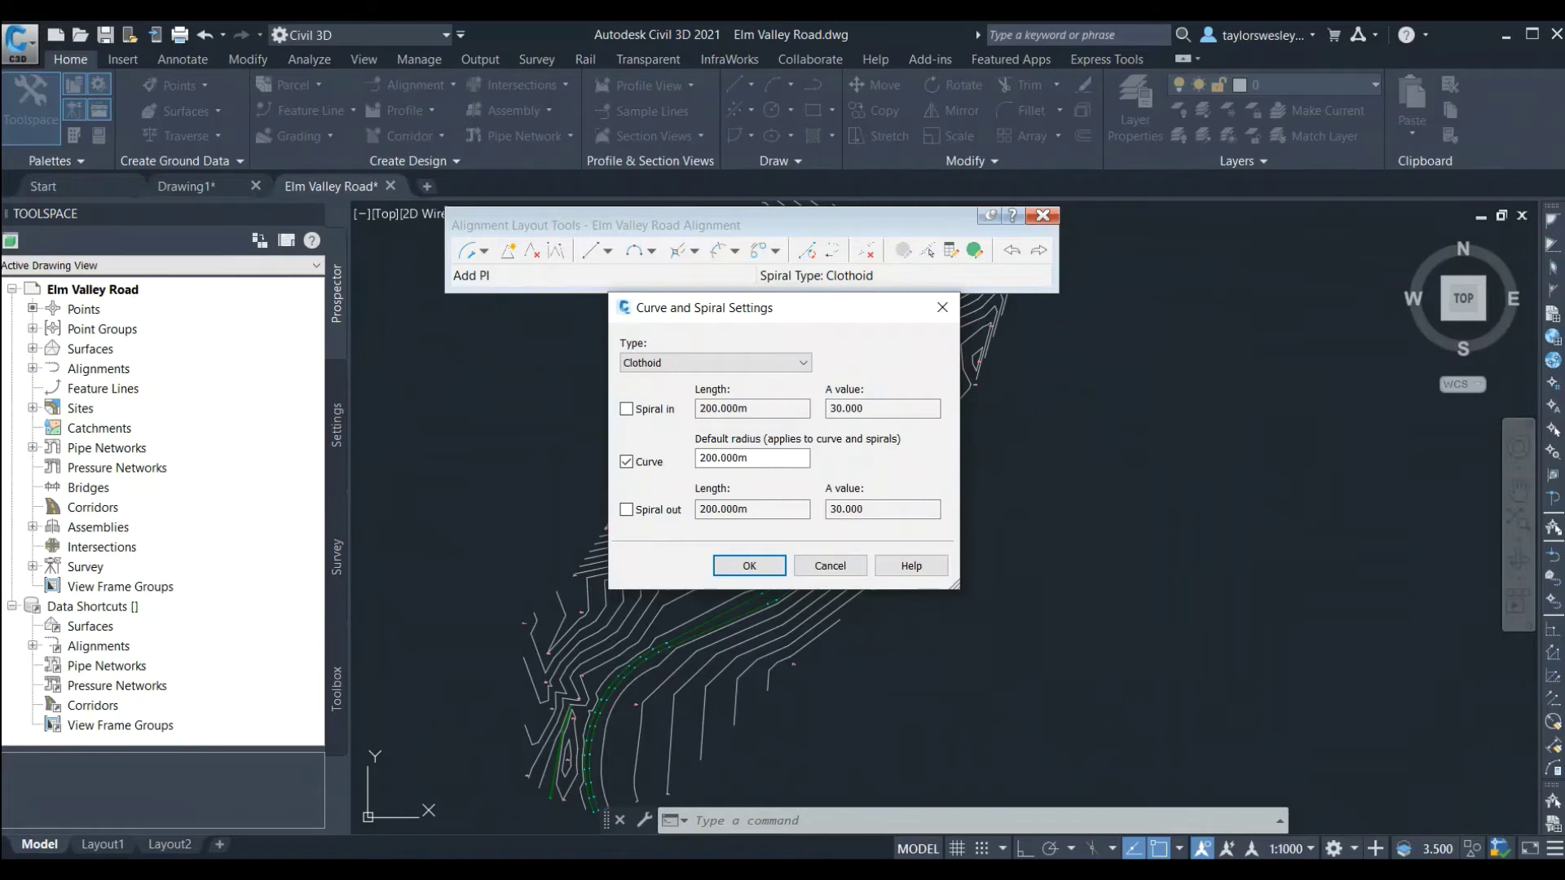
click(747, 458)
double_click(748, 458)
text(250)
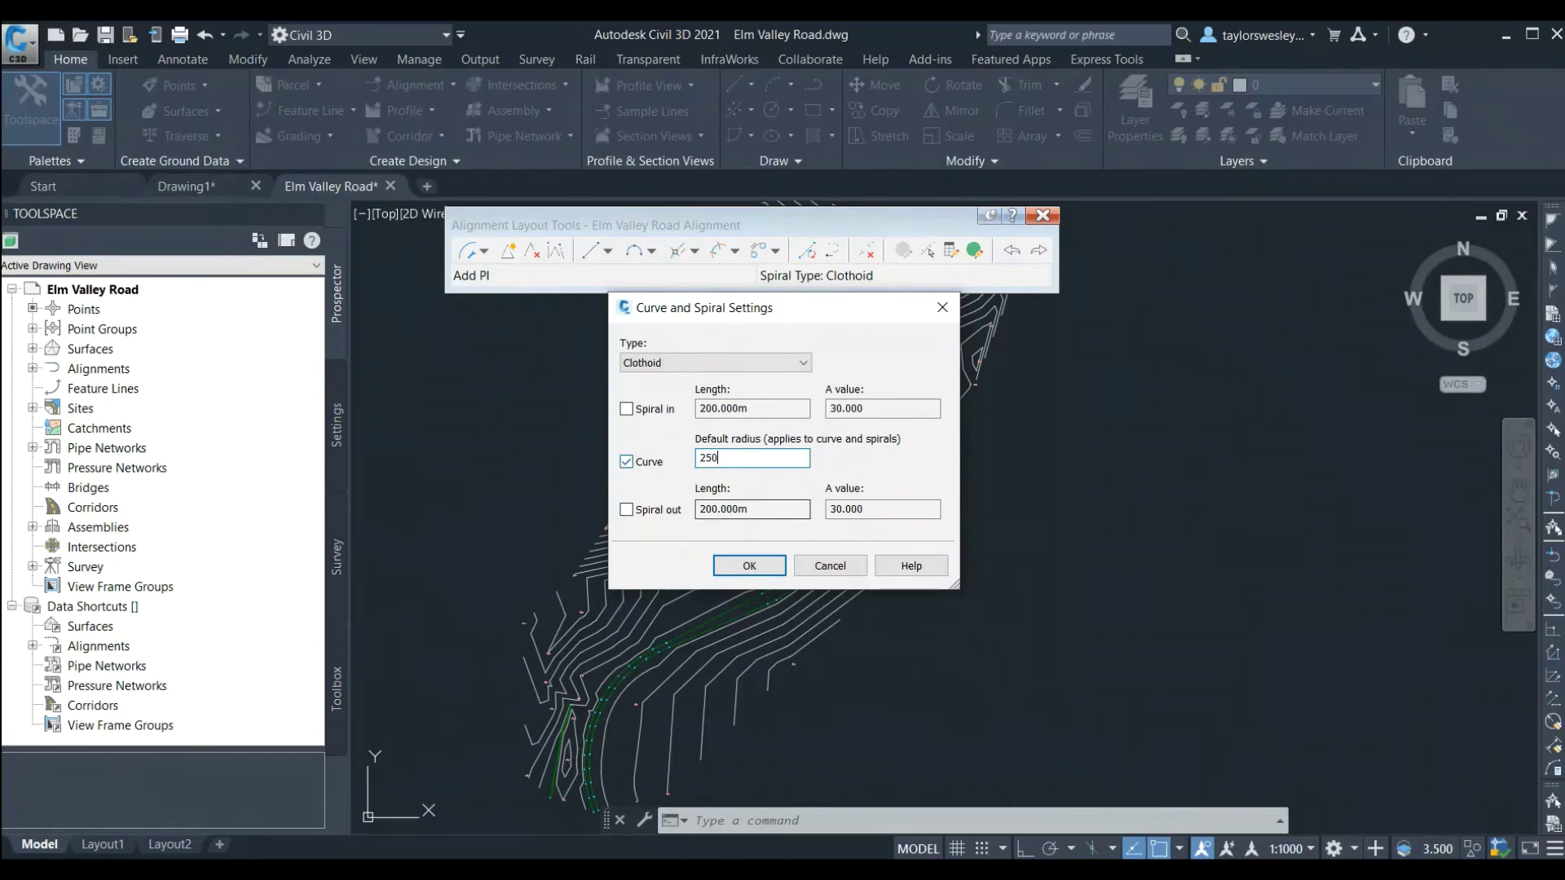
click(764, 574)
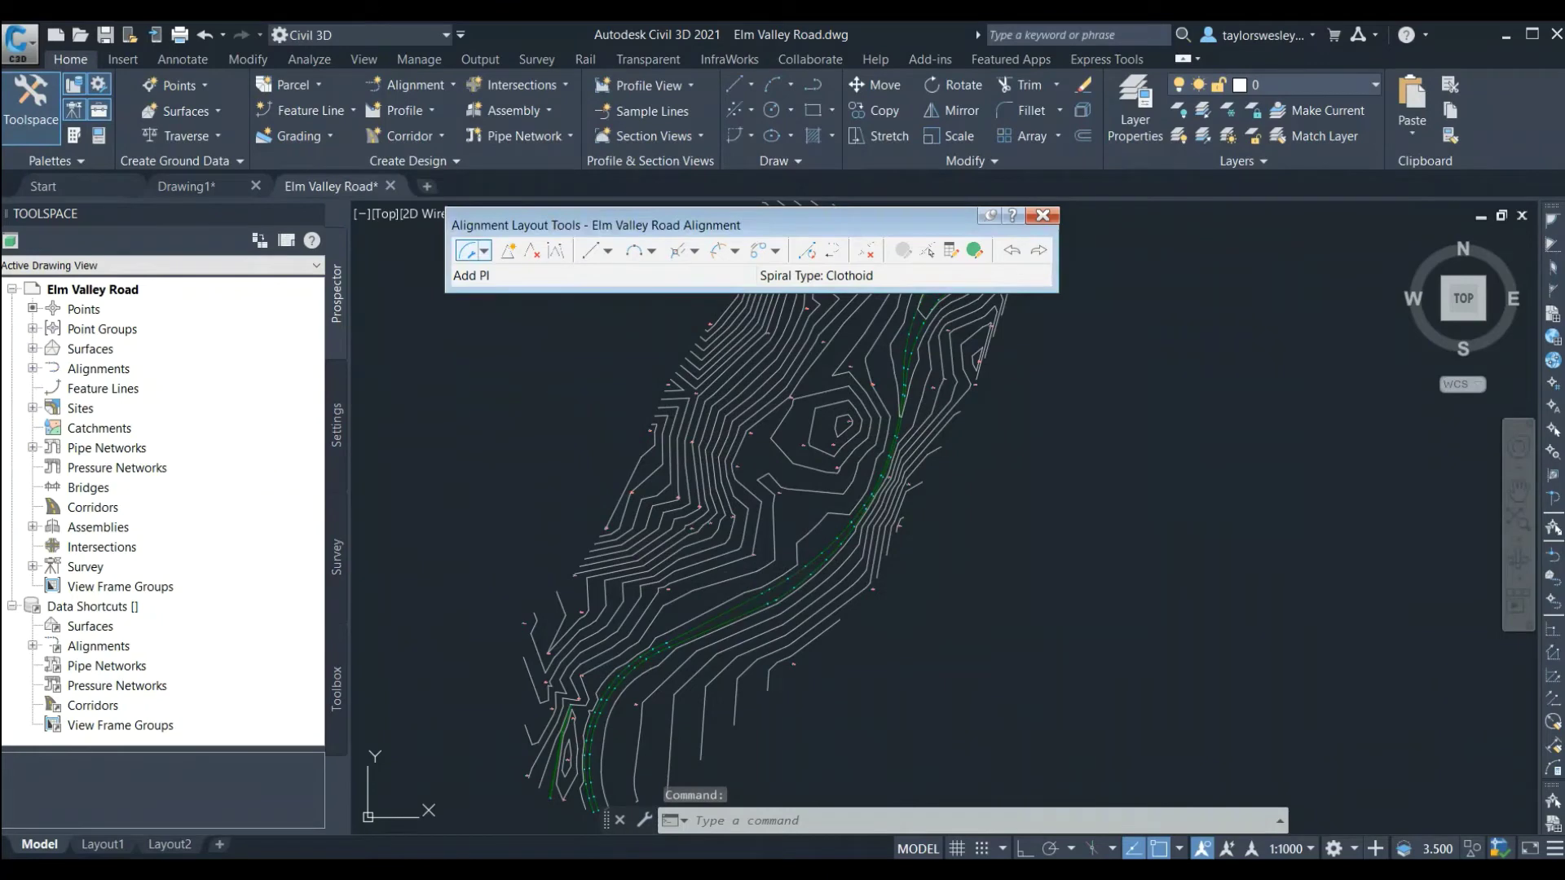
- Begin a Tangent-Tangent (With curves) alignment at the surface's southwestern end and place its first intersection point to the north
click(484, 251)
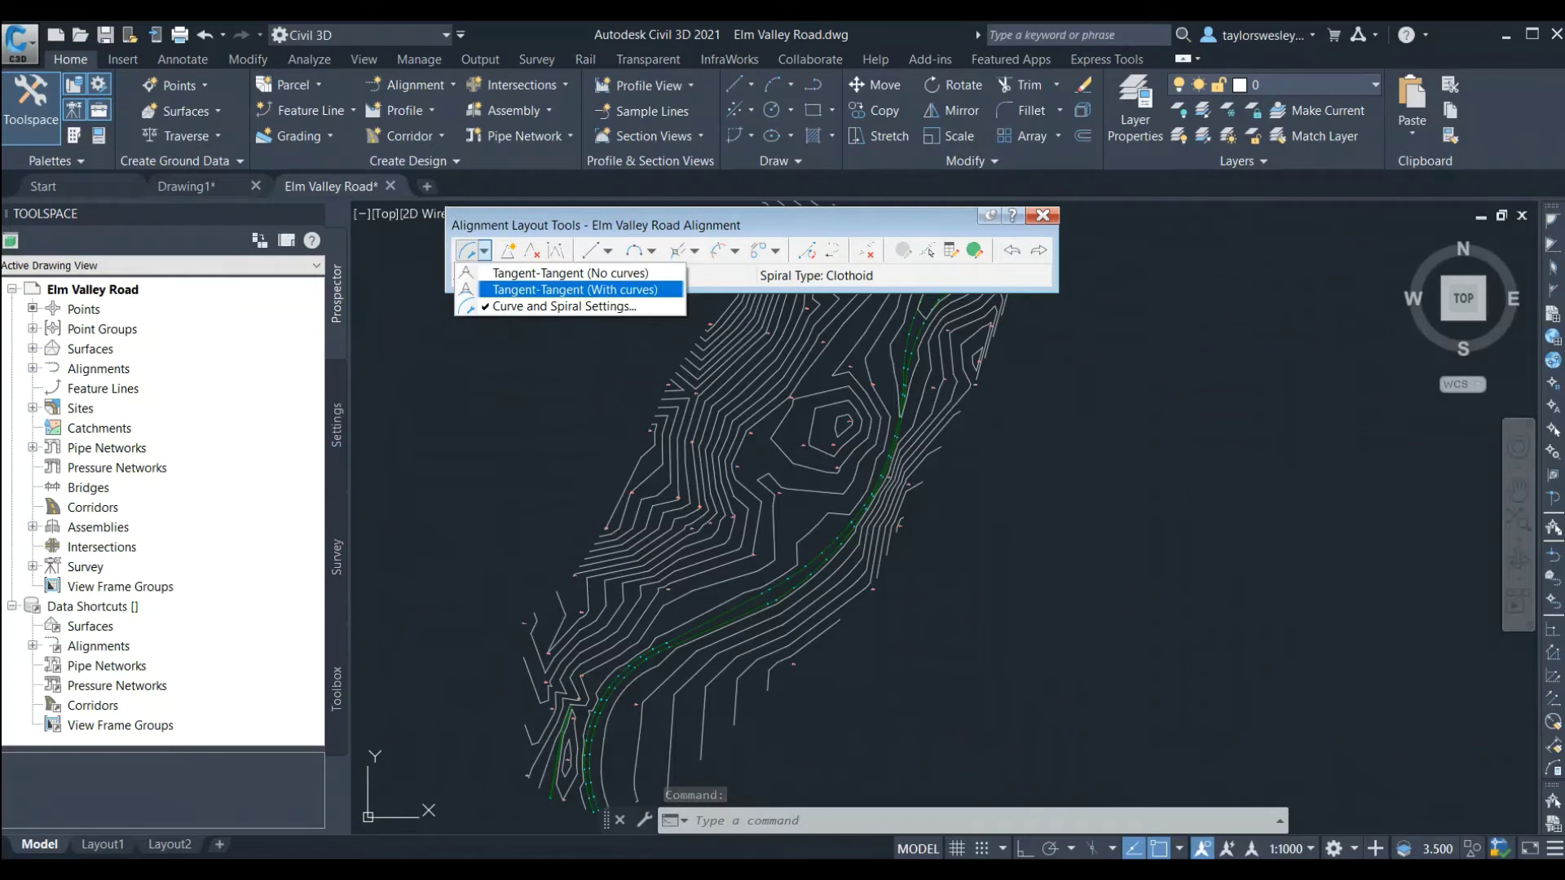
click(574, 289)
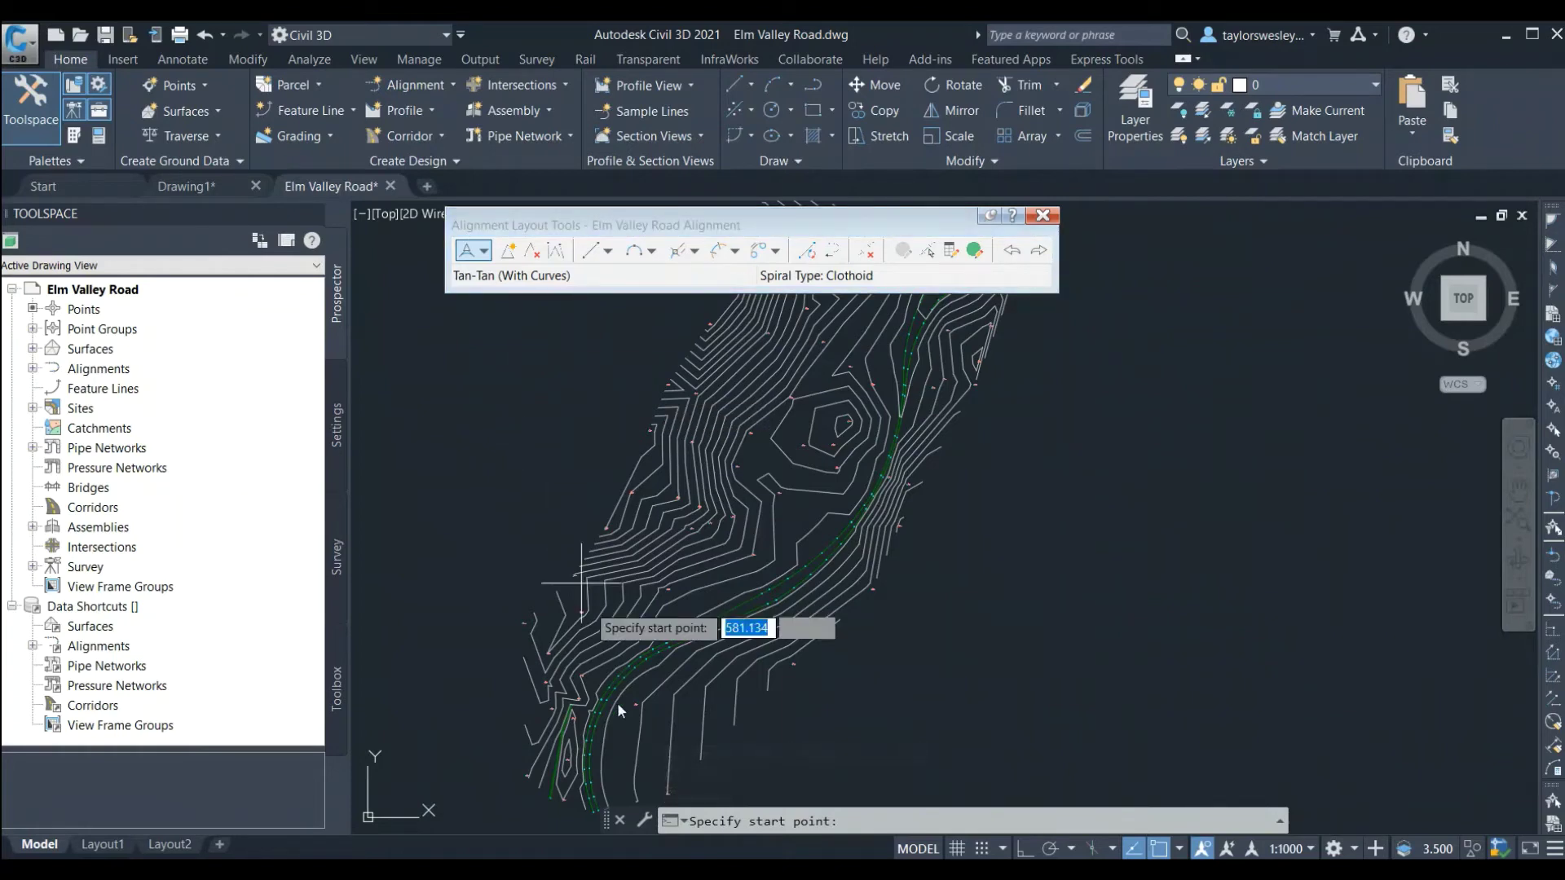
scroll(560, 789, up, 5)
scroll(521, 685, up, 4)
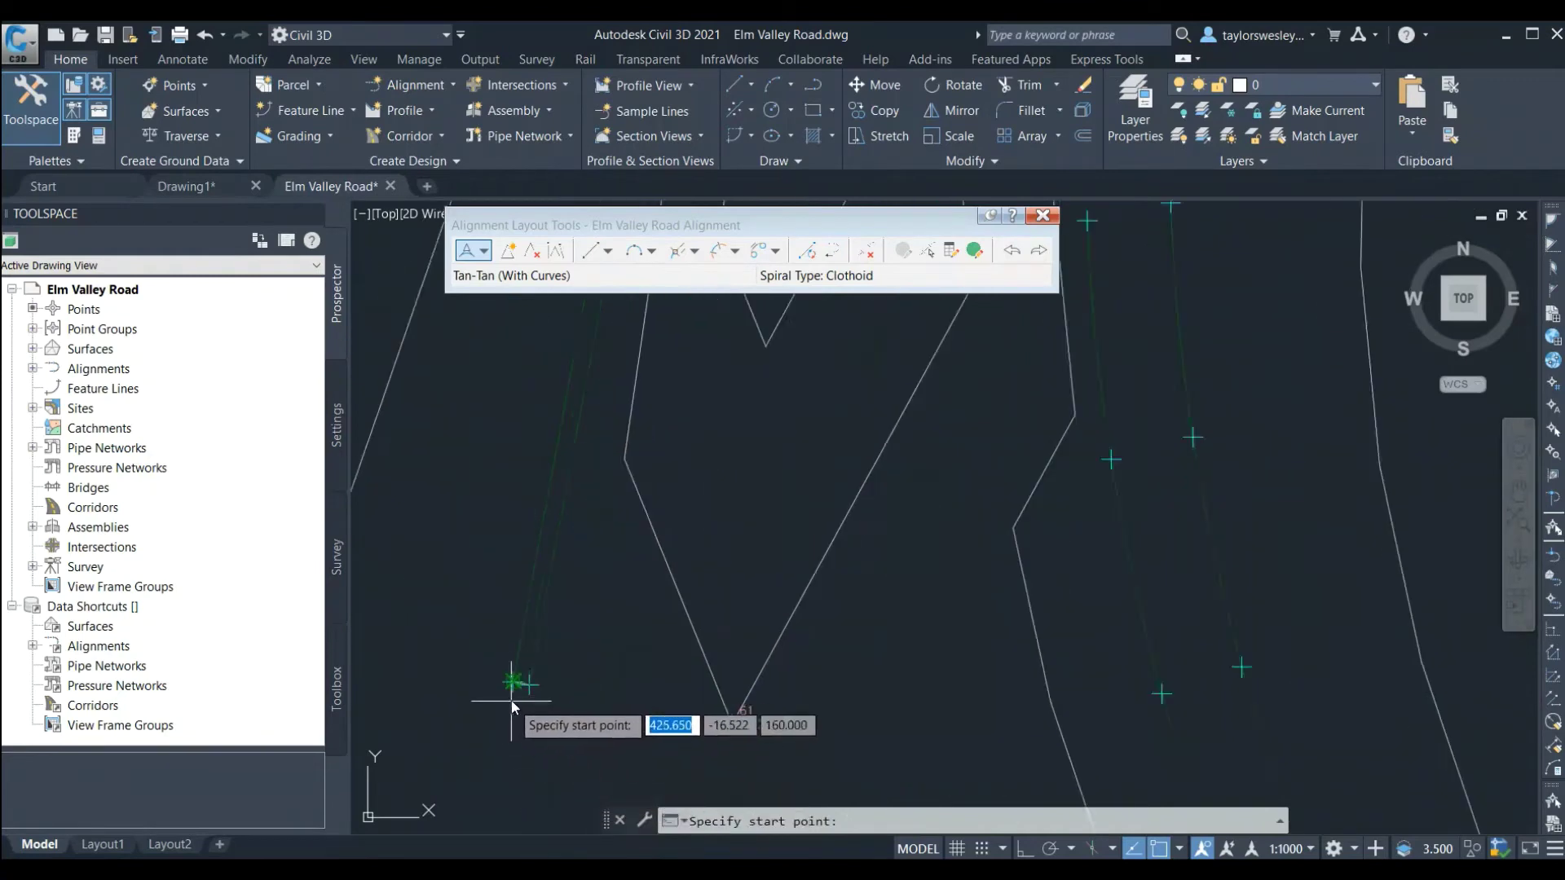
click(566, 601)
scroll(610, 783, down, 6)
scroll(668, 489, up, 4)
scroll(620, 562, up, 5)
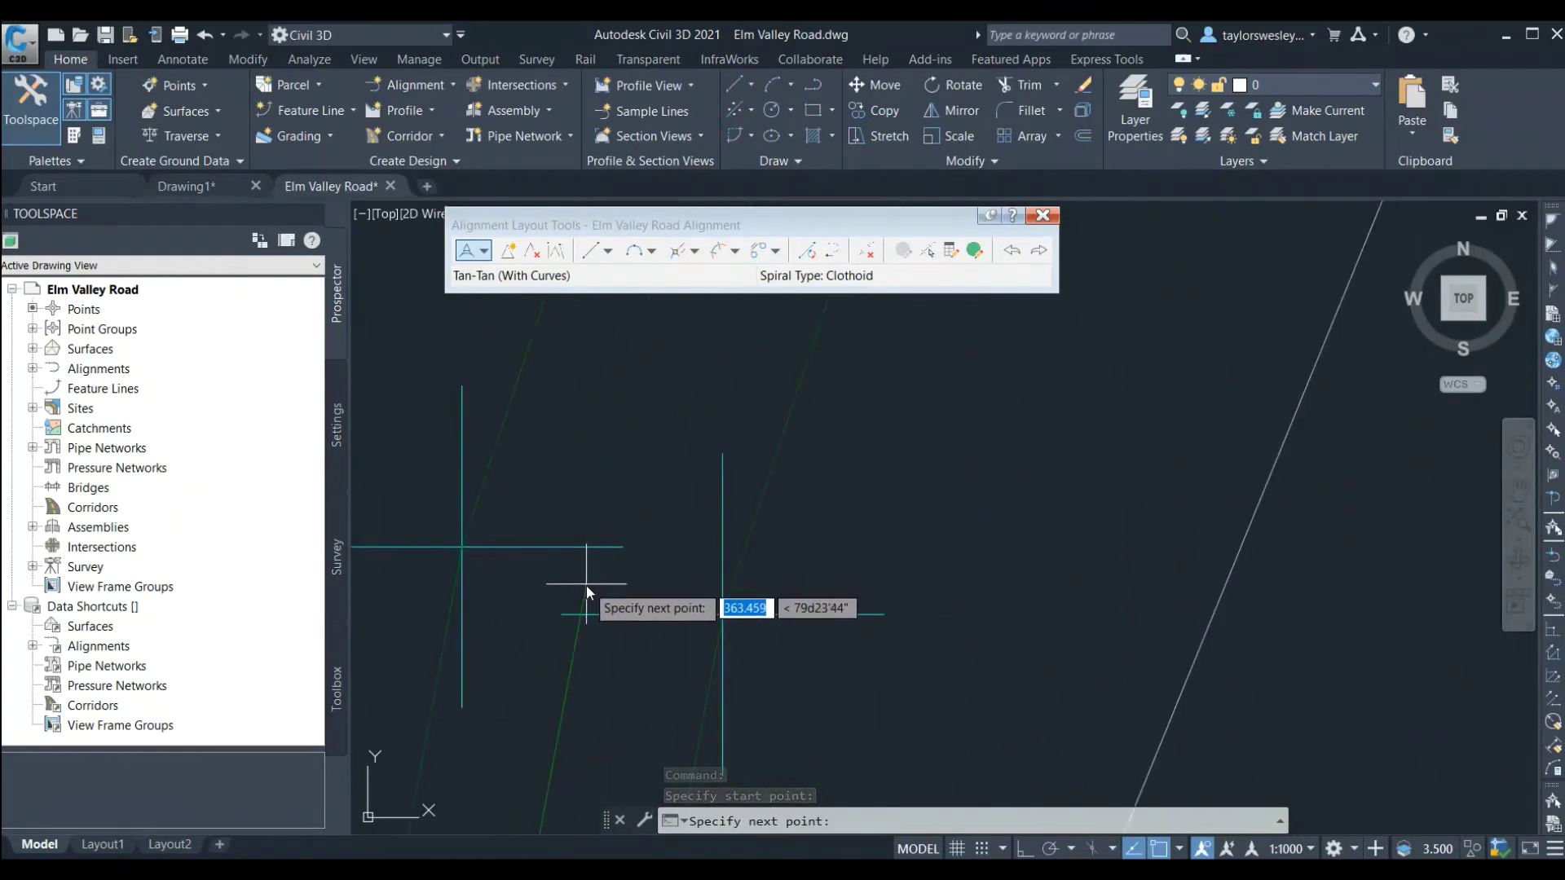
click(586, 588)
- Extend the alignment northeast with two more intersection points across the contours west of the river
scroll(586, 589, down, 5)
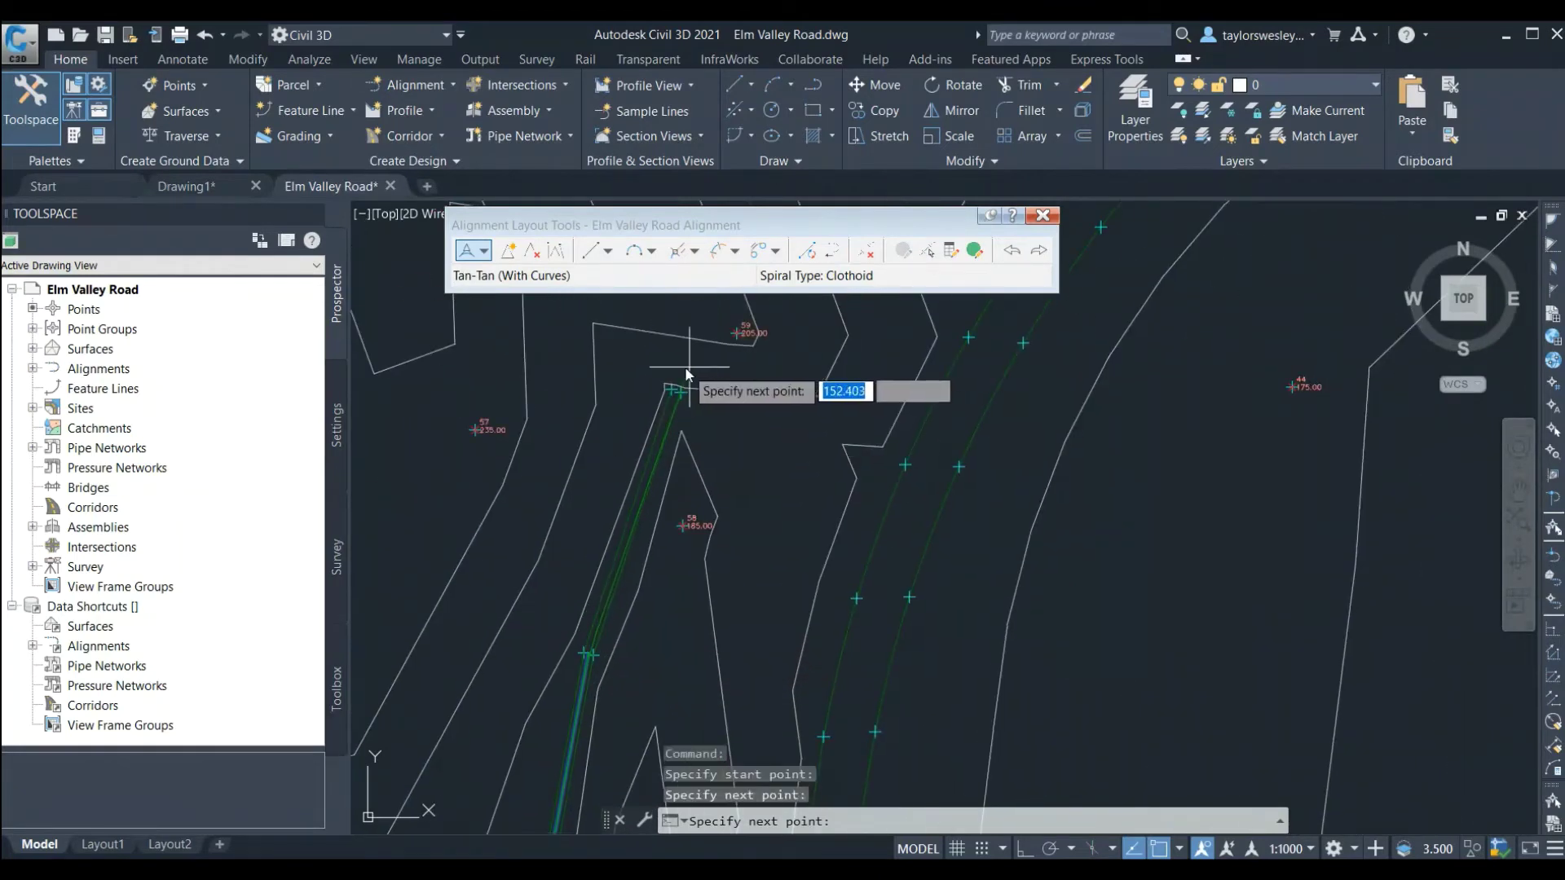
scroll(631, 489, up, 2)
scroll(611, 501, down, 5)
scroll(672, 436, up, 5)
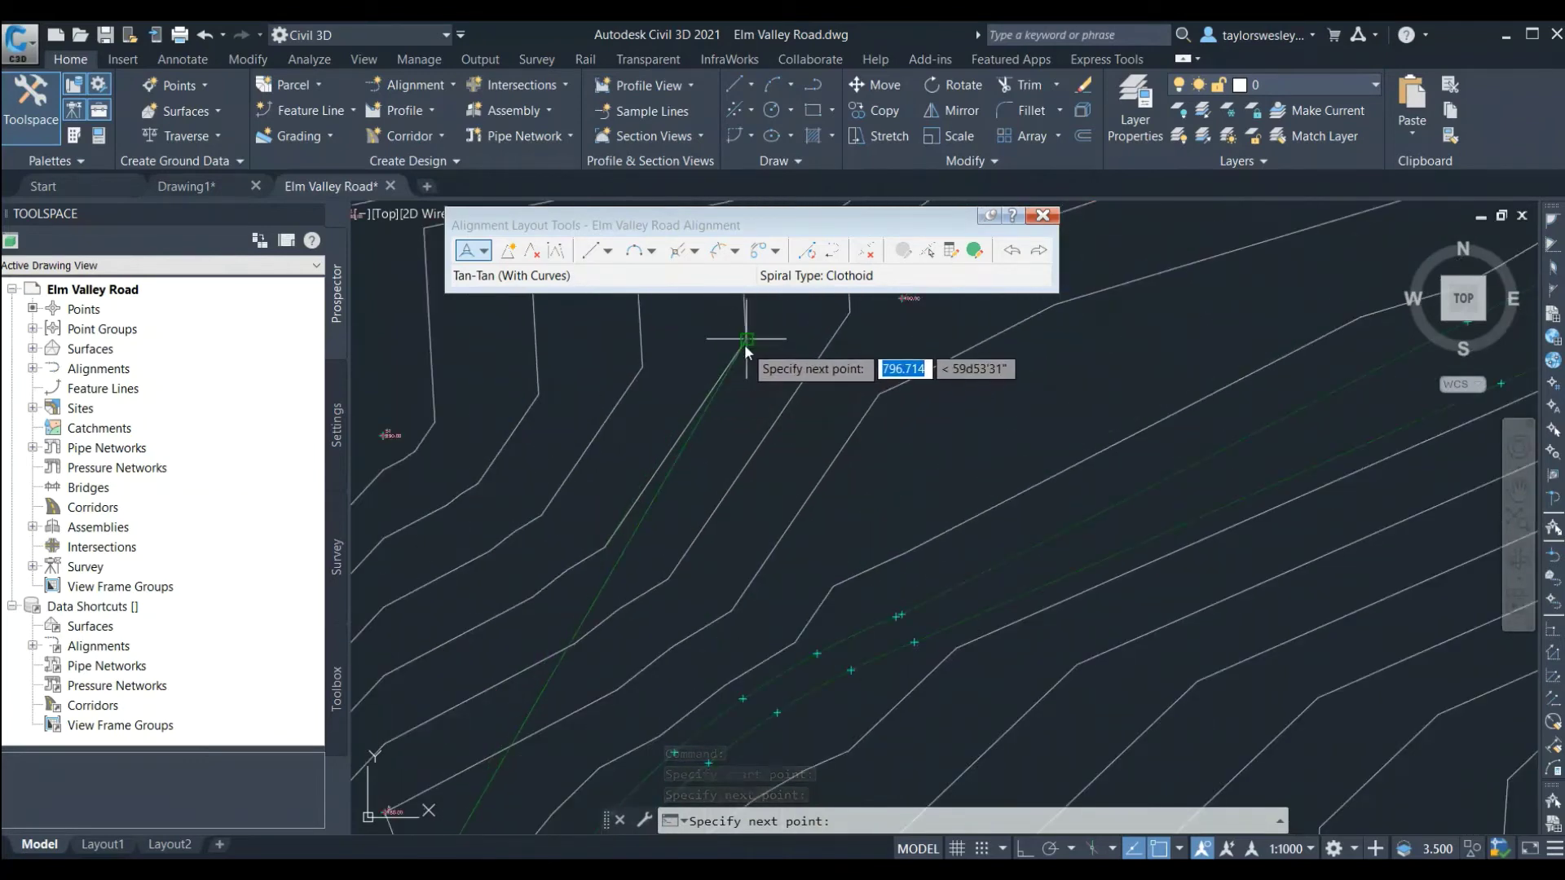
click(745, 344)
scroll(587, 631, down, 5)
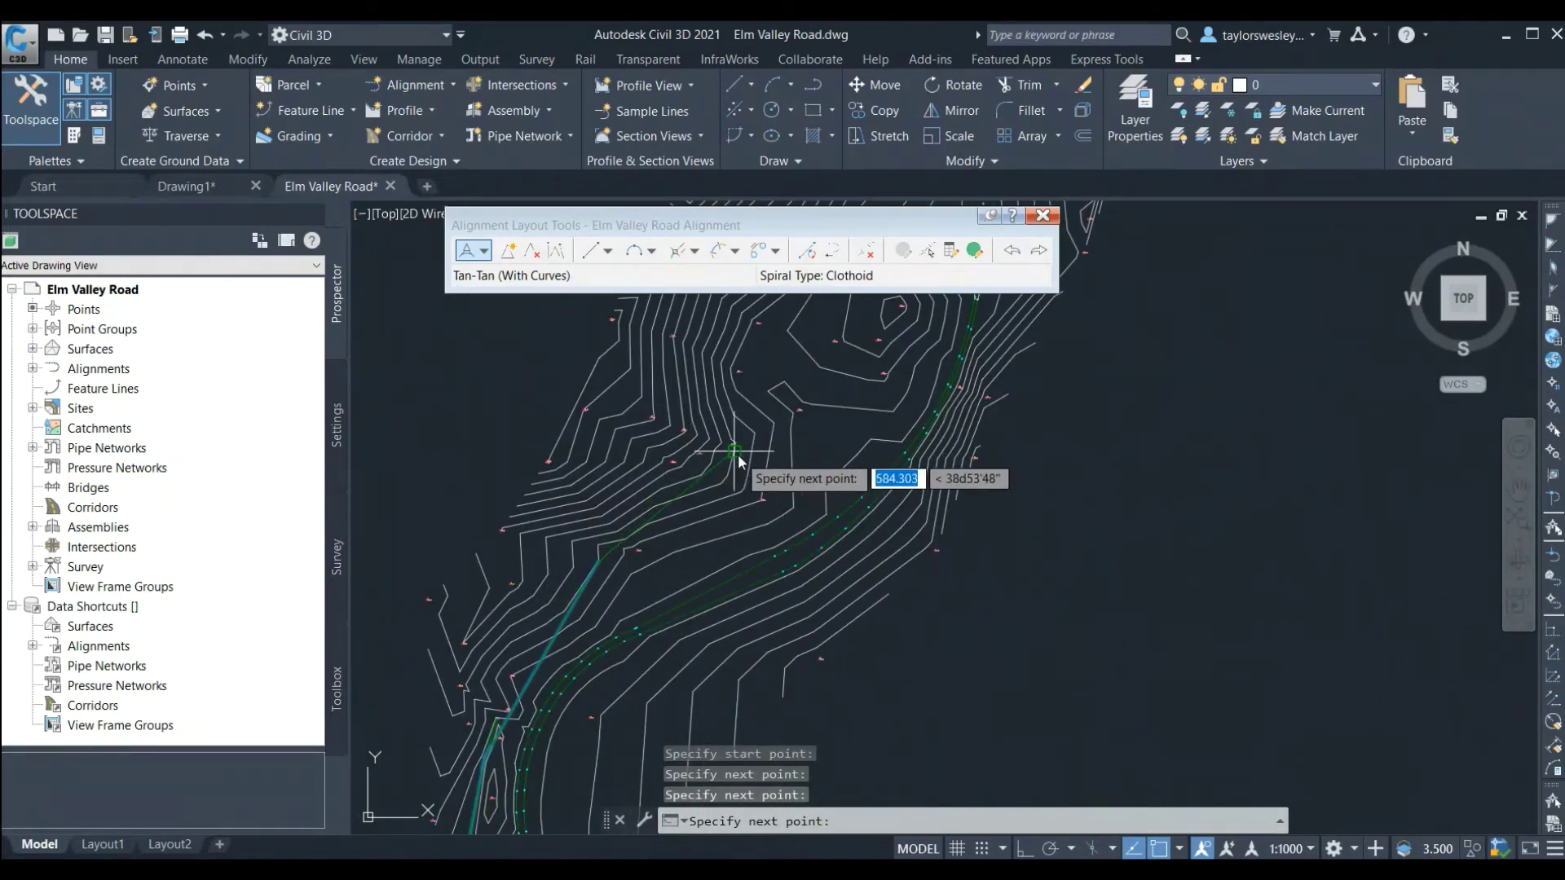
scroll(719, 474, up, 2)
click(734, 498)
- Continue the alignment past the west side of the closed hill contours and finish it at the surface's northern edge
scroll(734, 489, down, 3)
scroll(775, 388, up, 4)
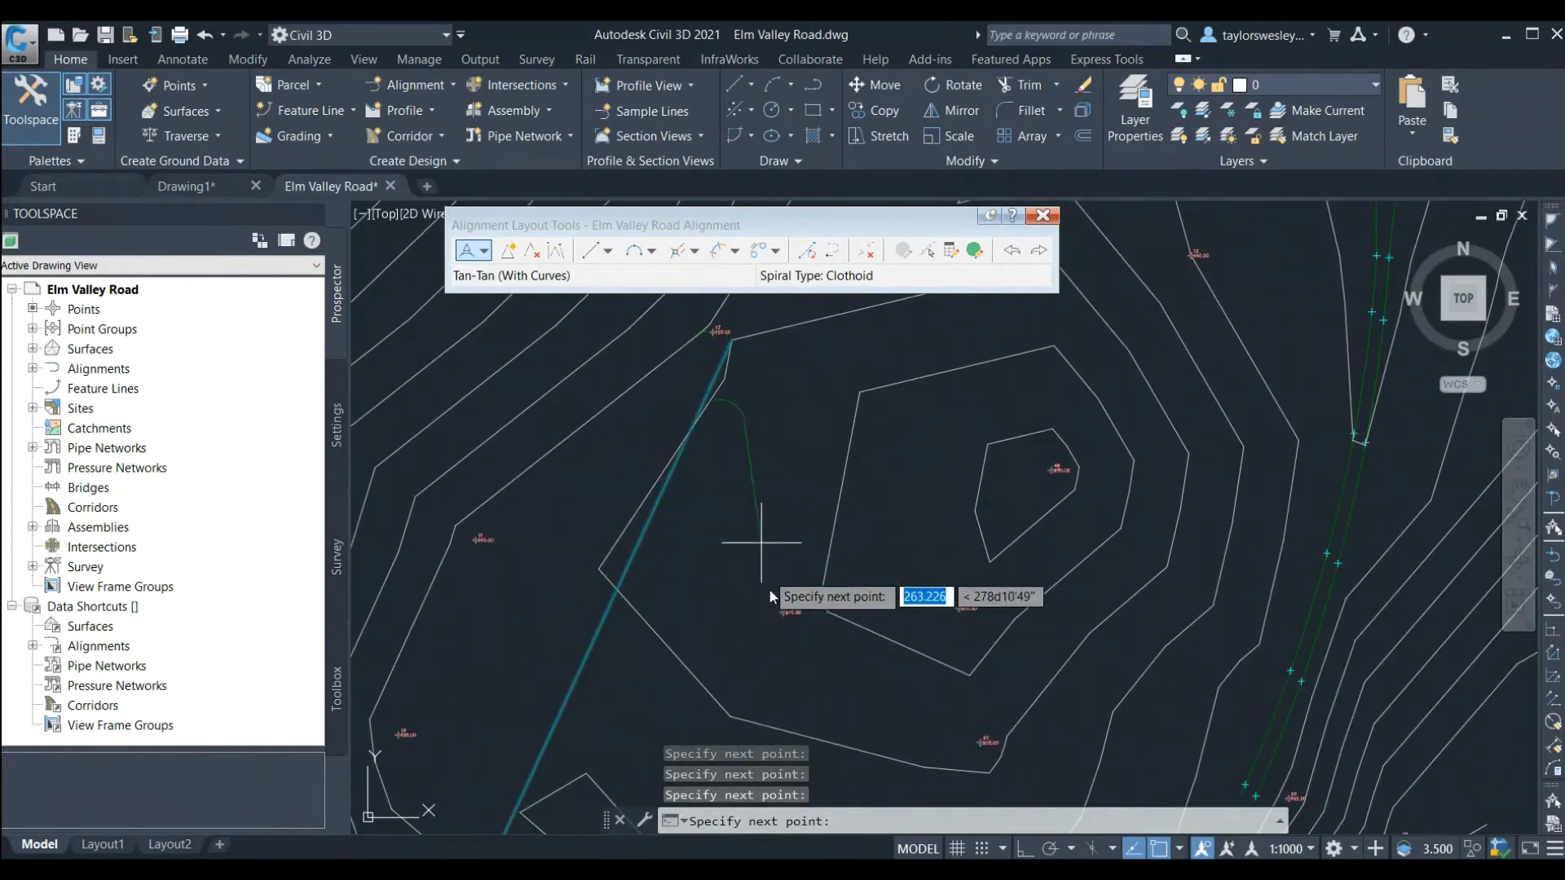
scroll(770, 589, down, 3)
scroll(879, 396, up, 4)
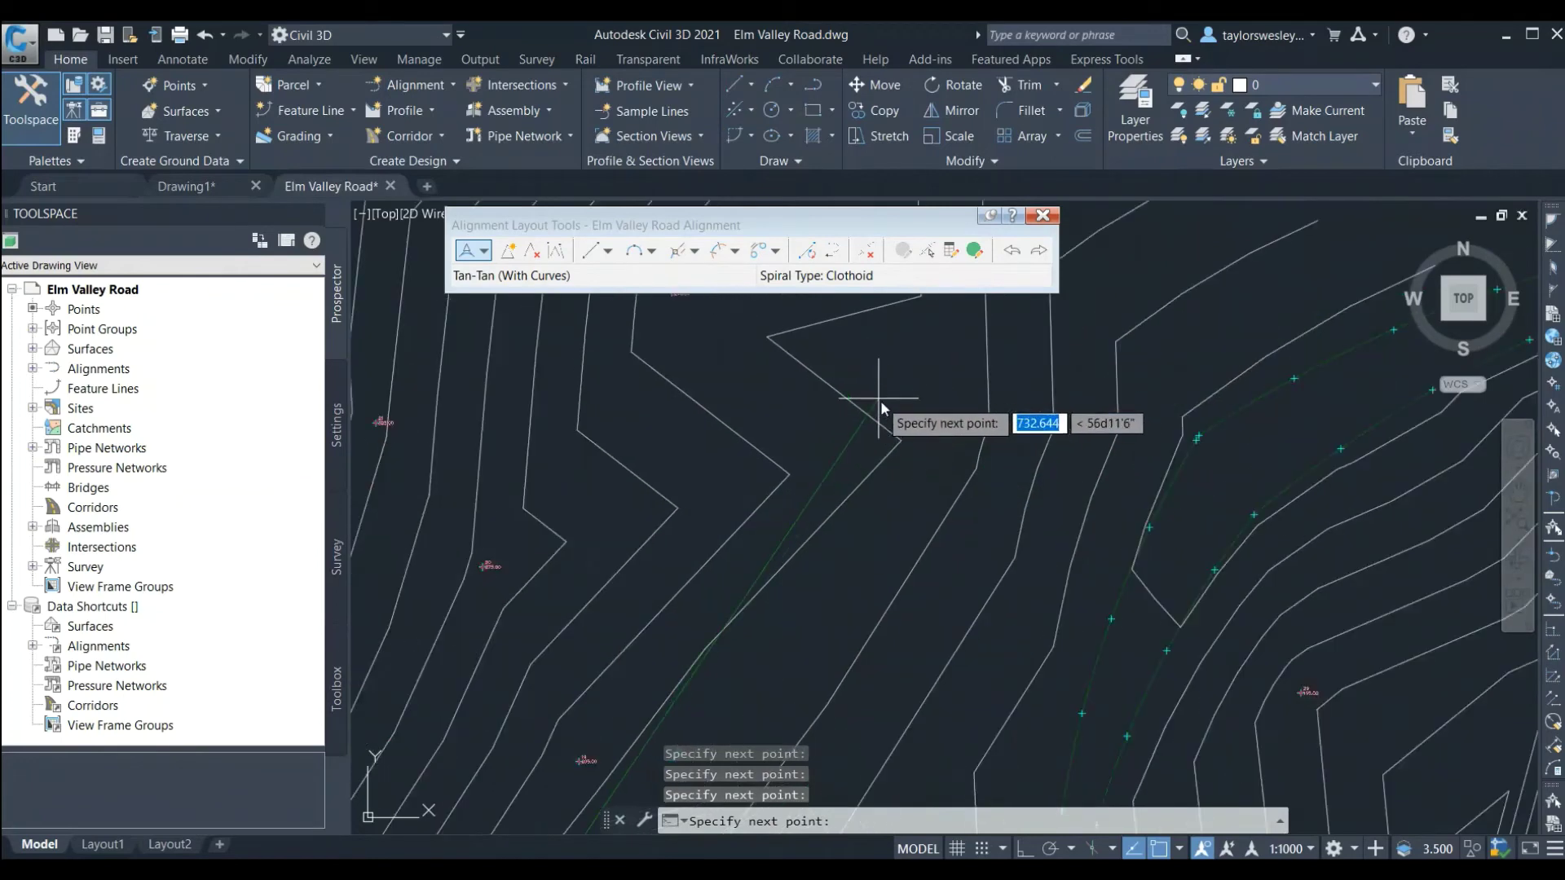
scroll(897, 444, down, 2)
scroll(929, 493, up, 4)
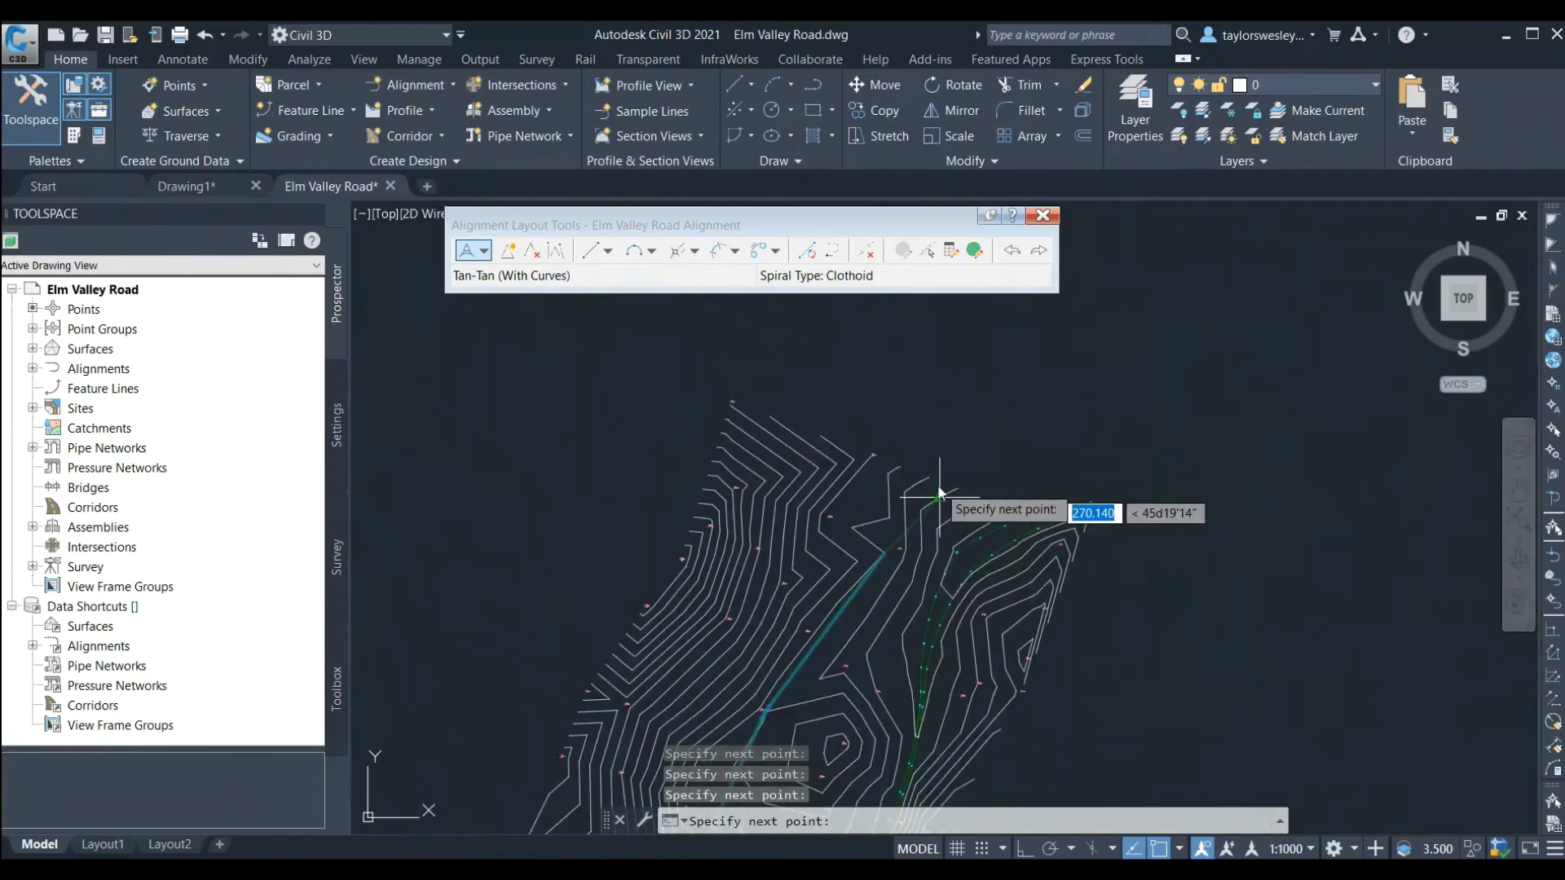
click(926, 483)
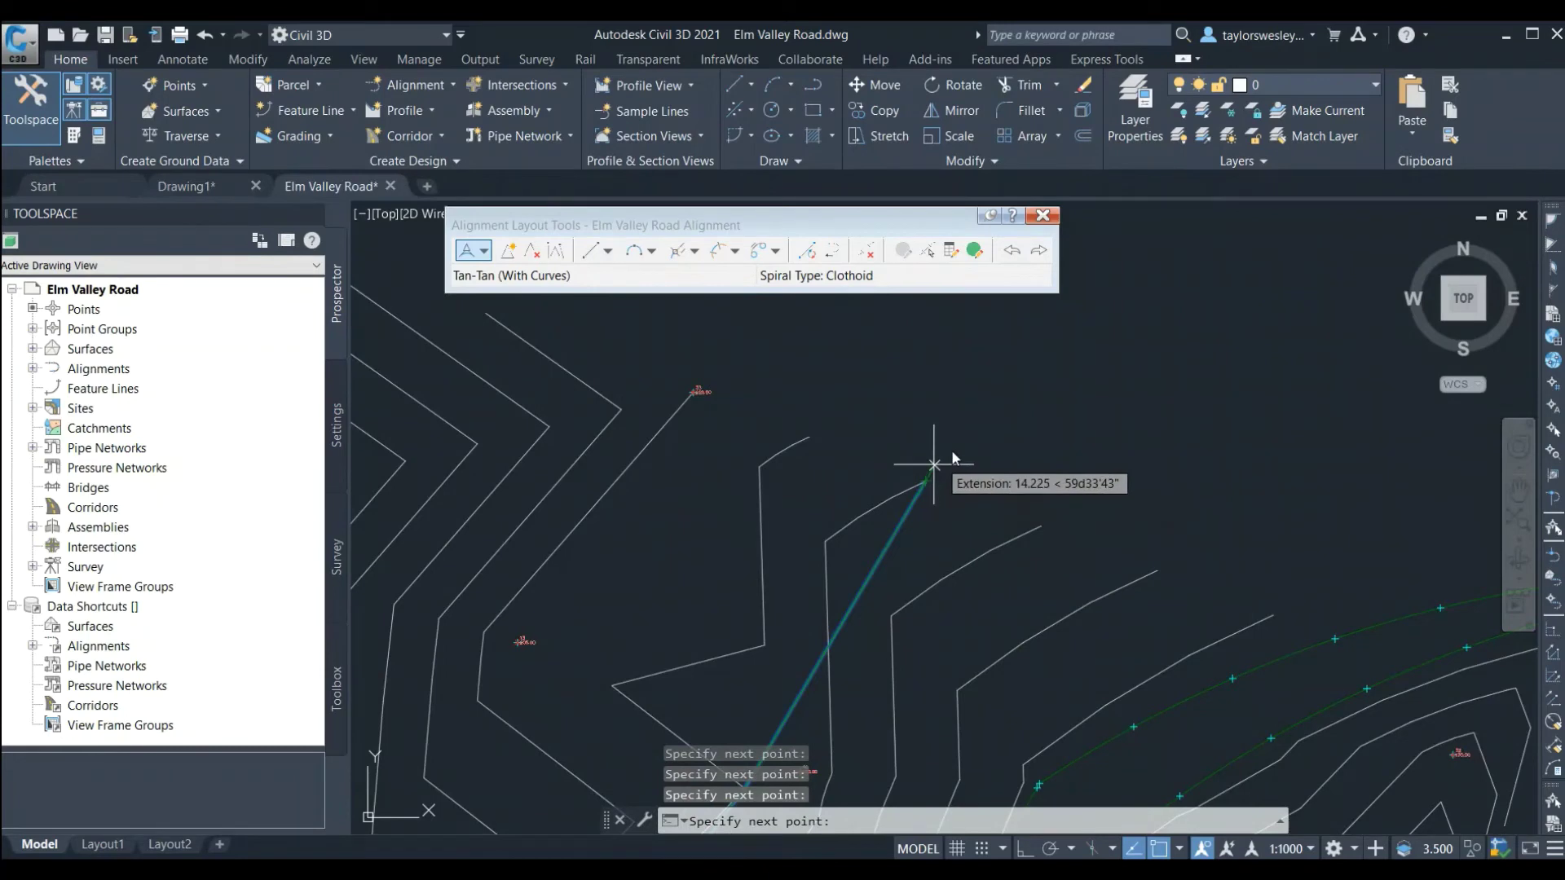
key(Return)
scroll(954, 447, down, 5)
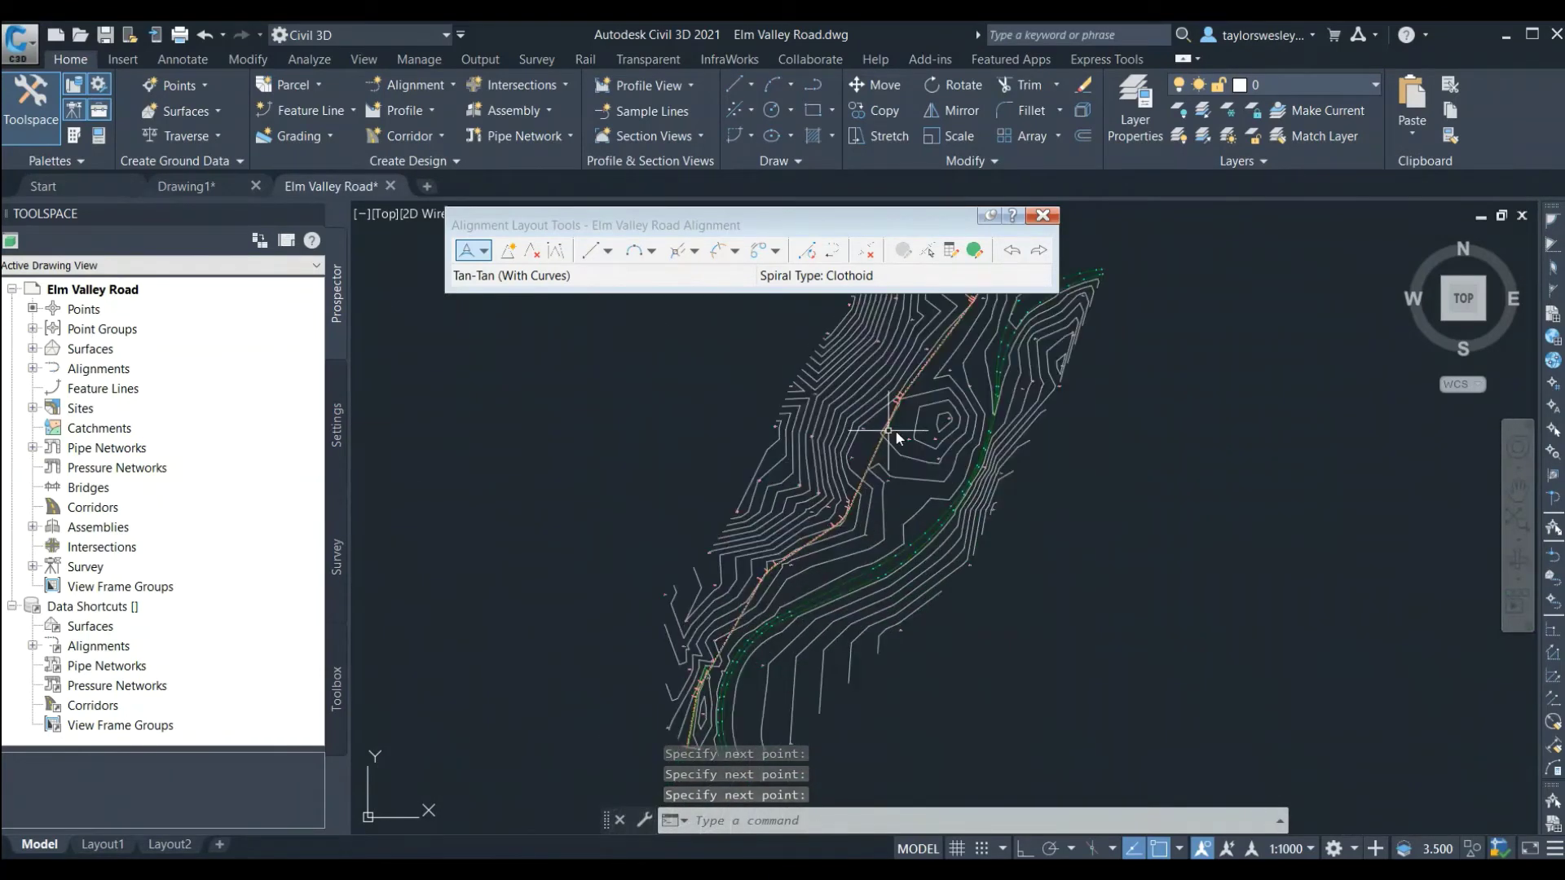
- Review the alignment entities' lengths, radii, directions, stations and delta angles in the grid view, and close the alignment layout tools
drag(832, 223, 895, 184)
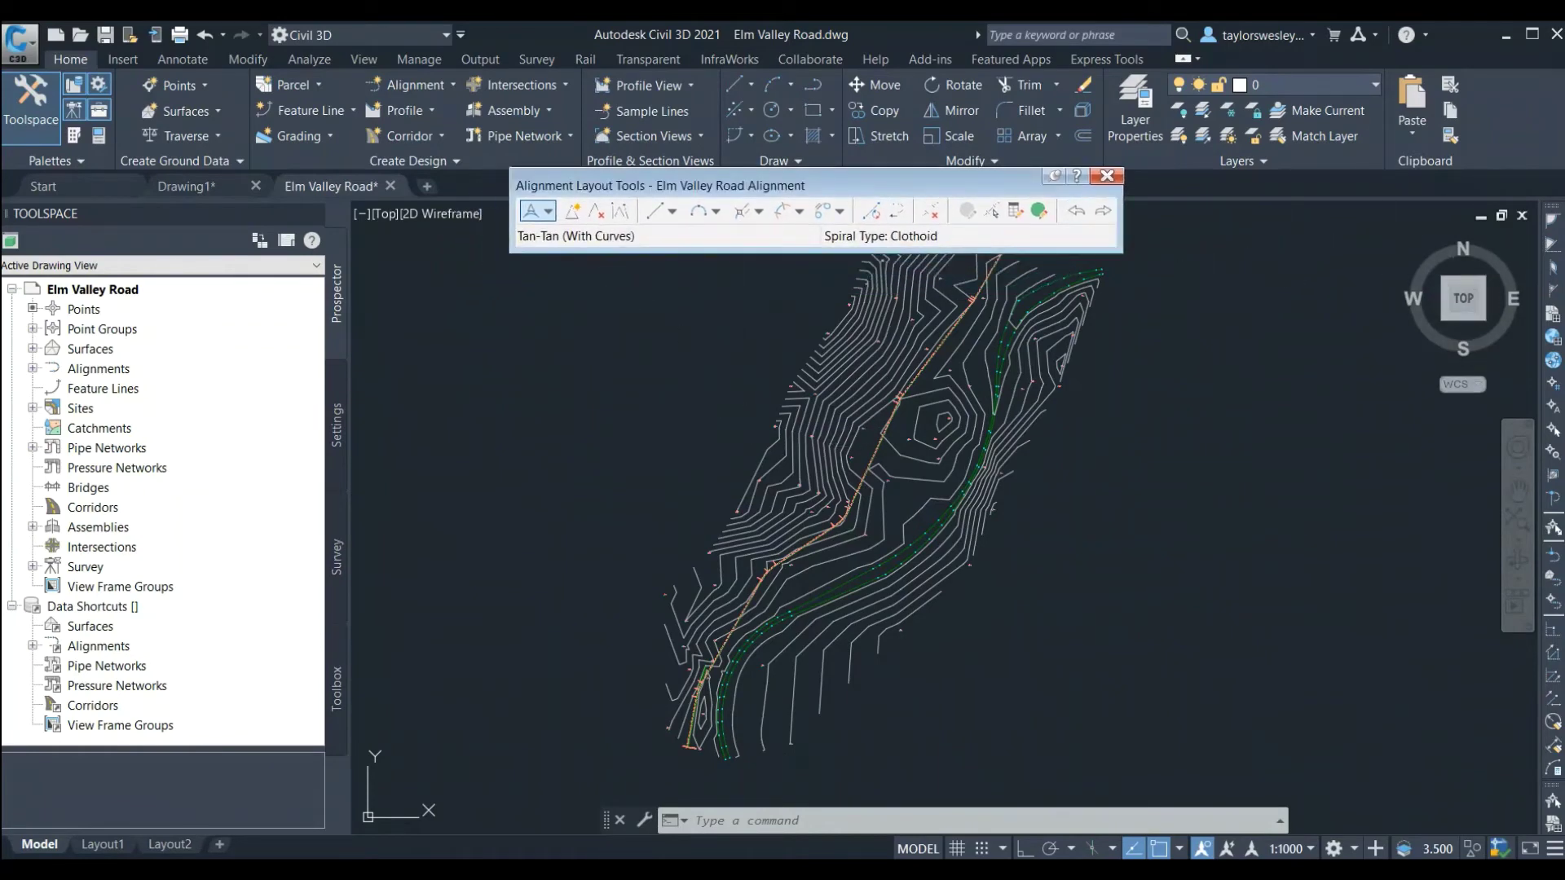
click(1039, 210)
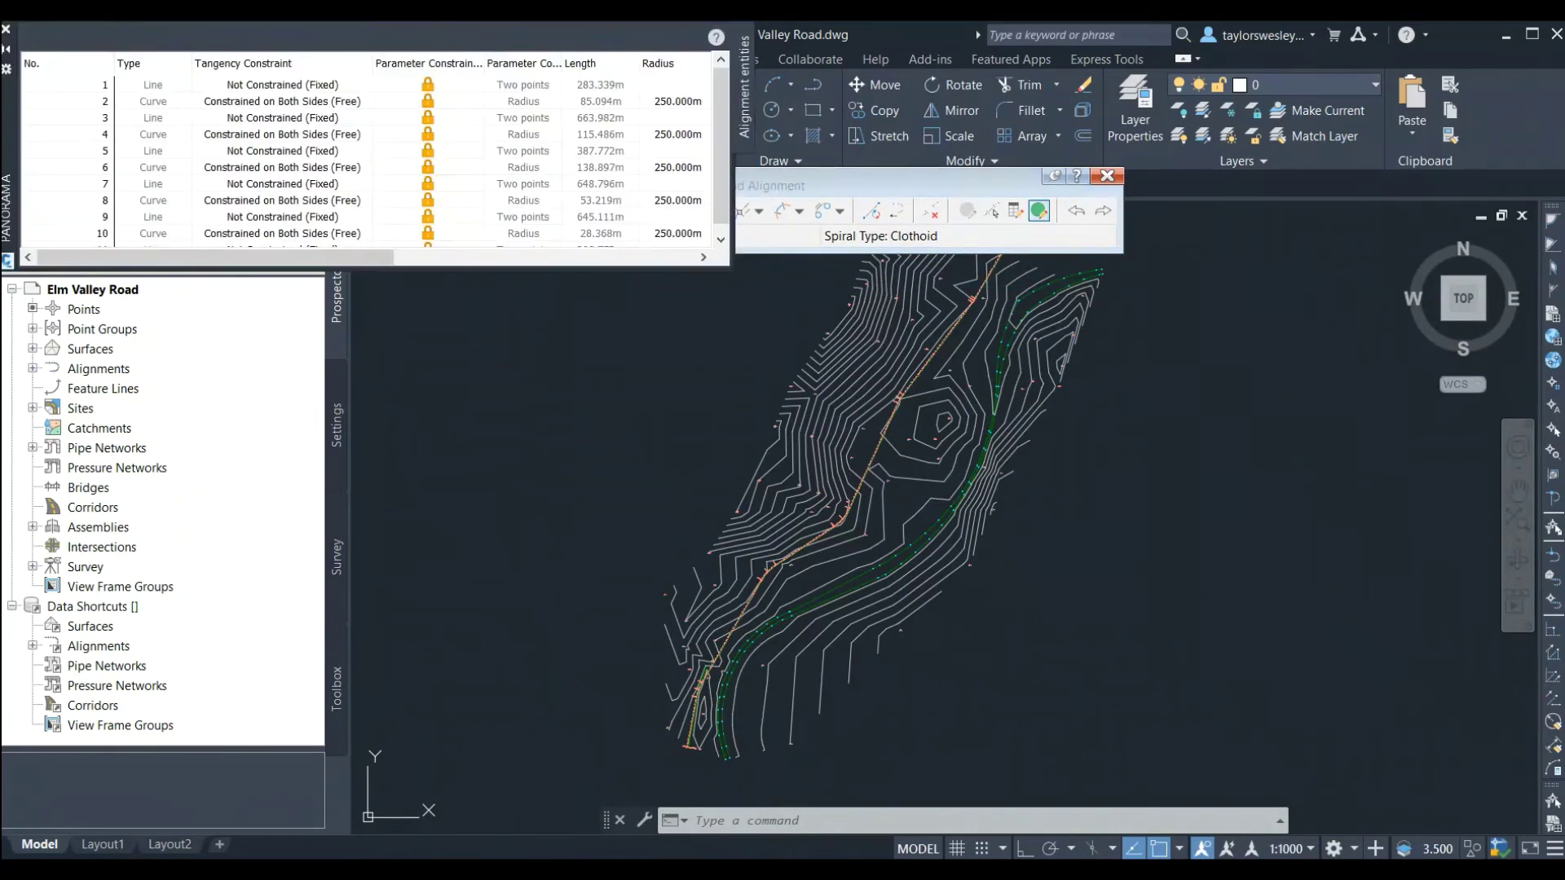
click(282, 217)
drag(7, 146, 438, 506)
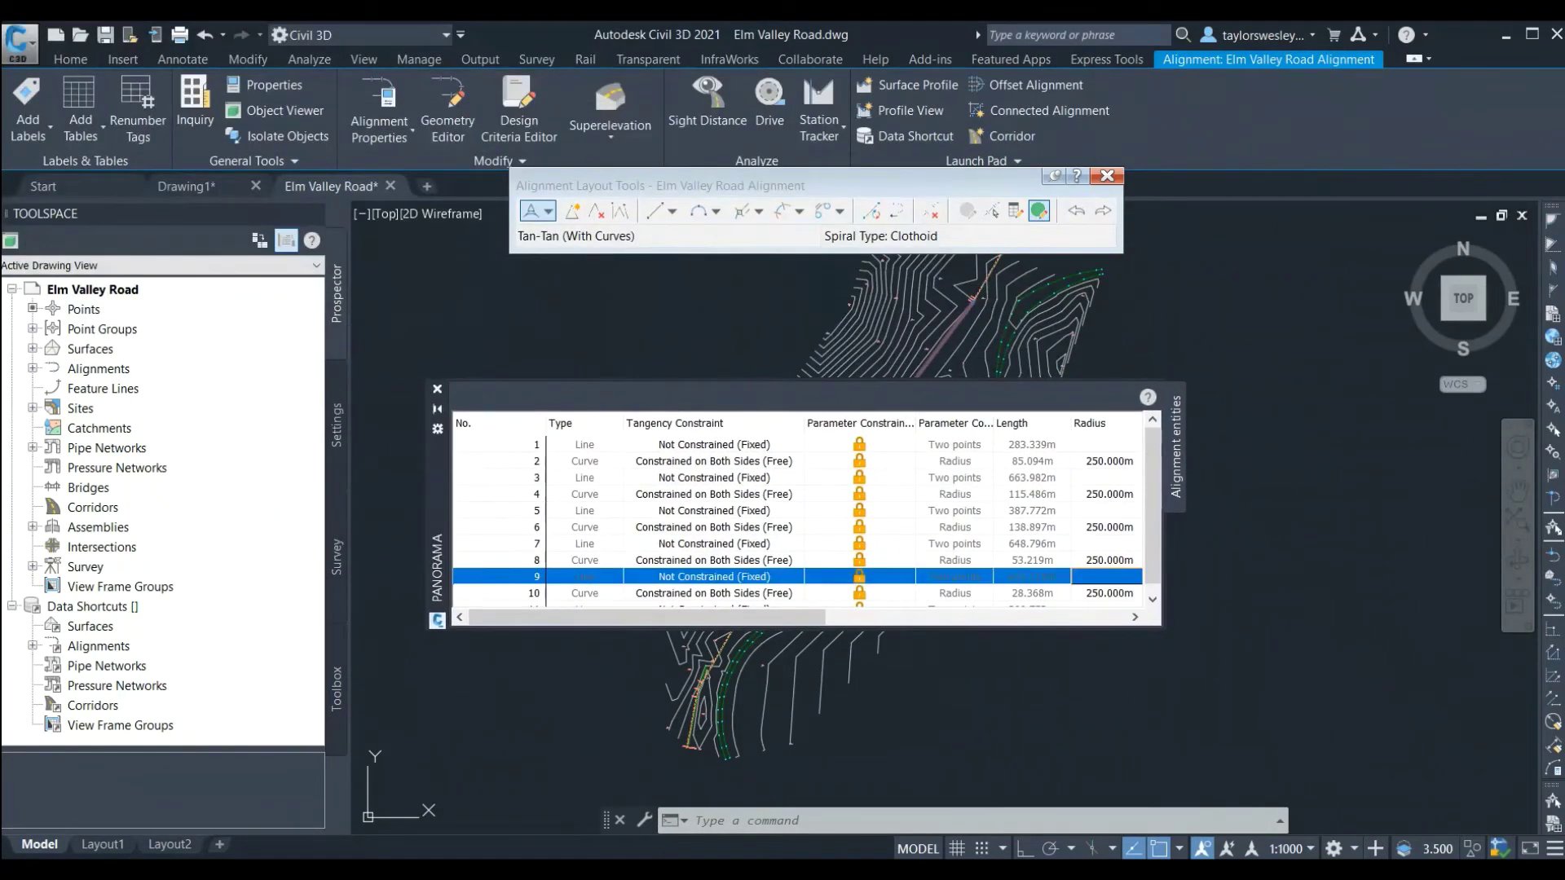
drag(647, 617, 794, 617)
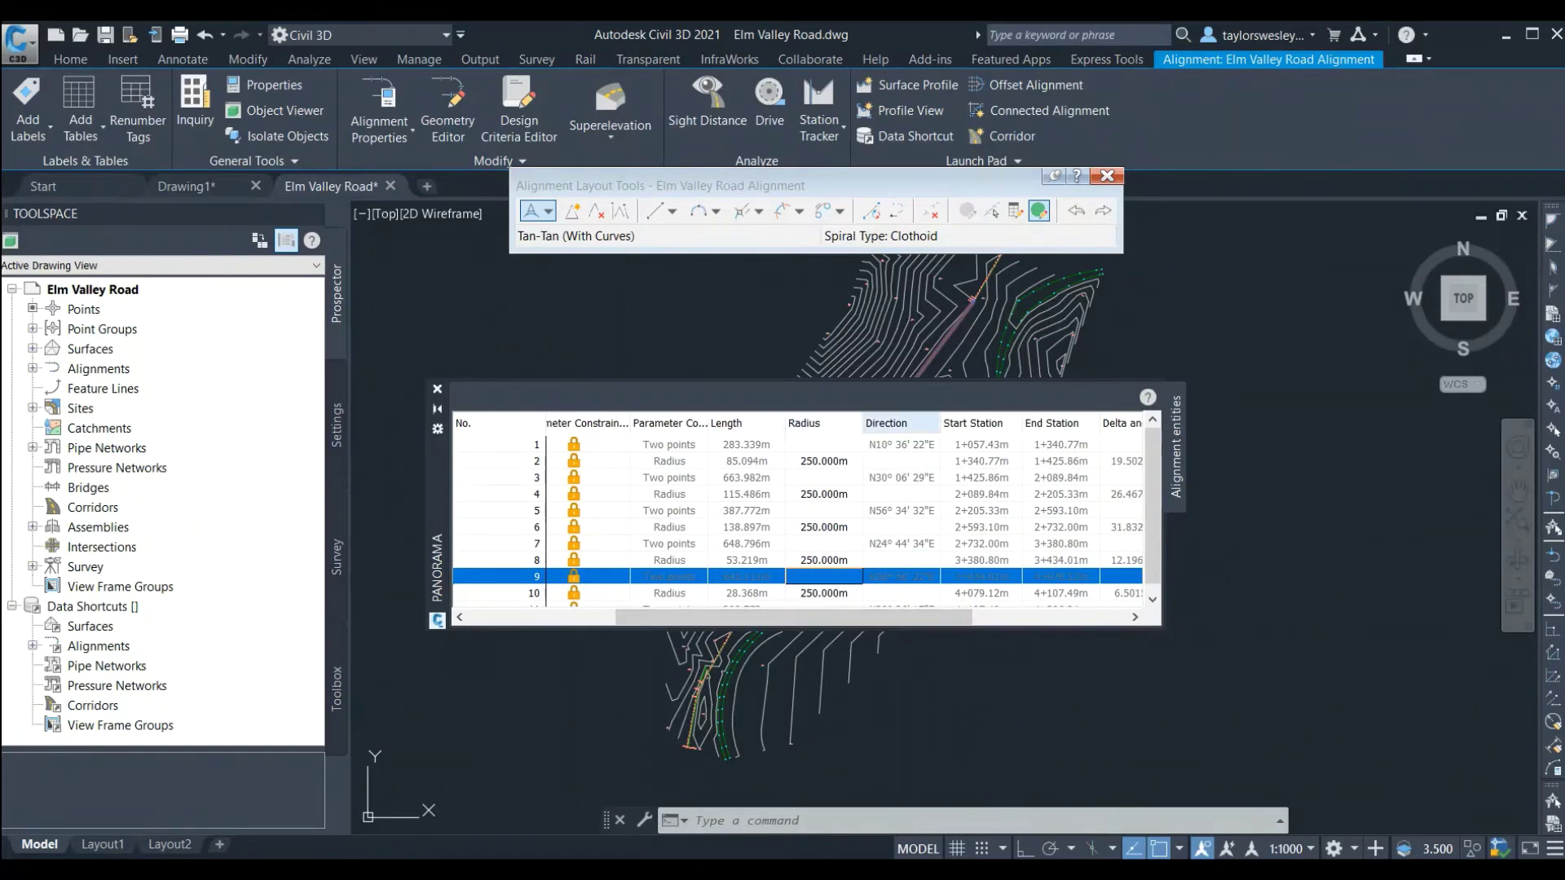
drag(921, 617, 1044, 617)
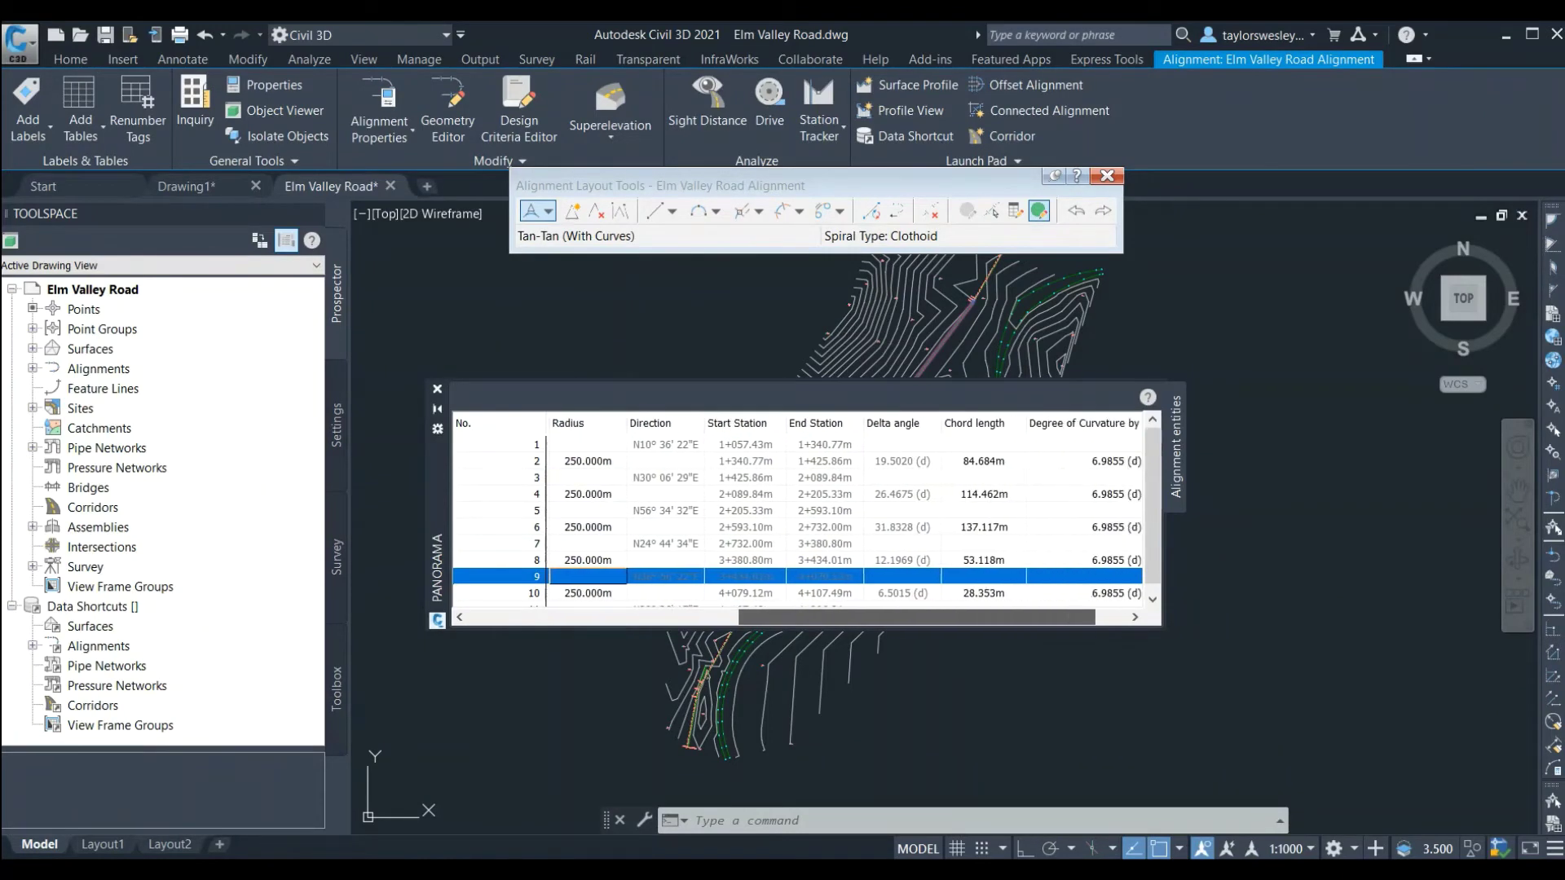
scroll(799, 522, right, 1)
scroll(798, 522, left, 5)
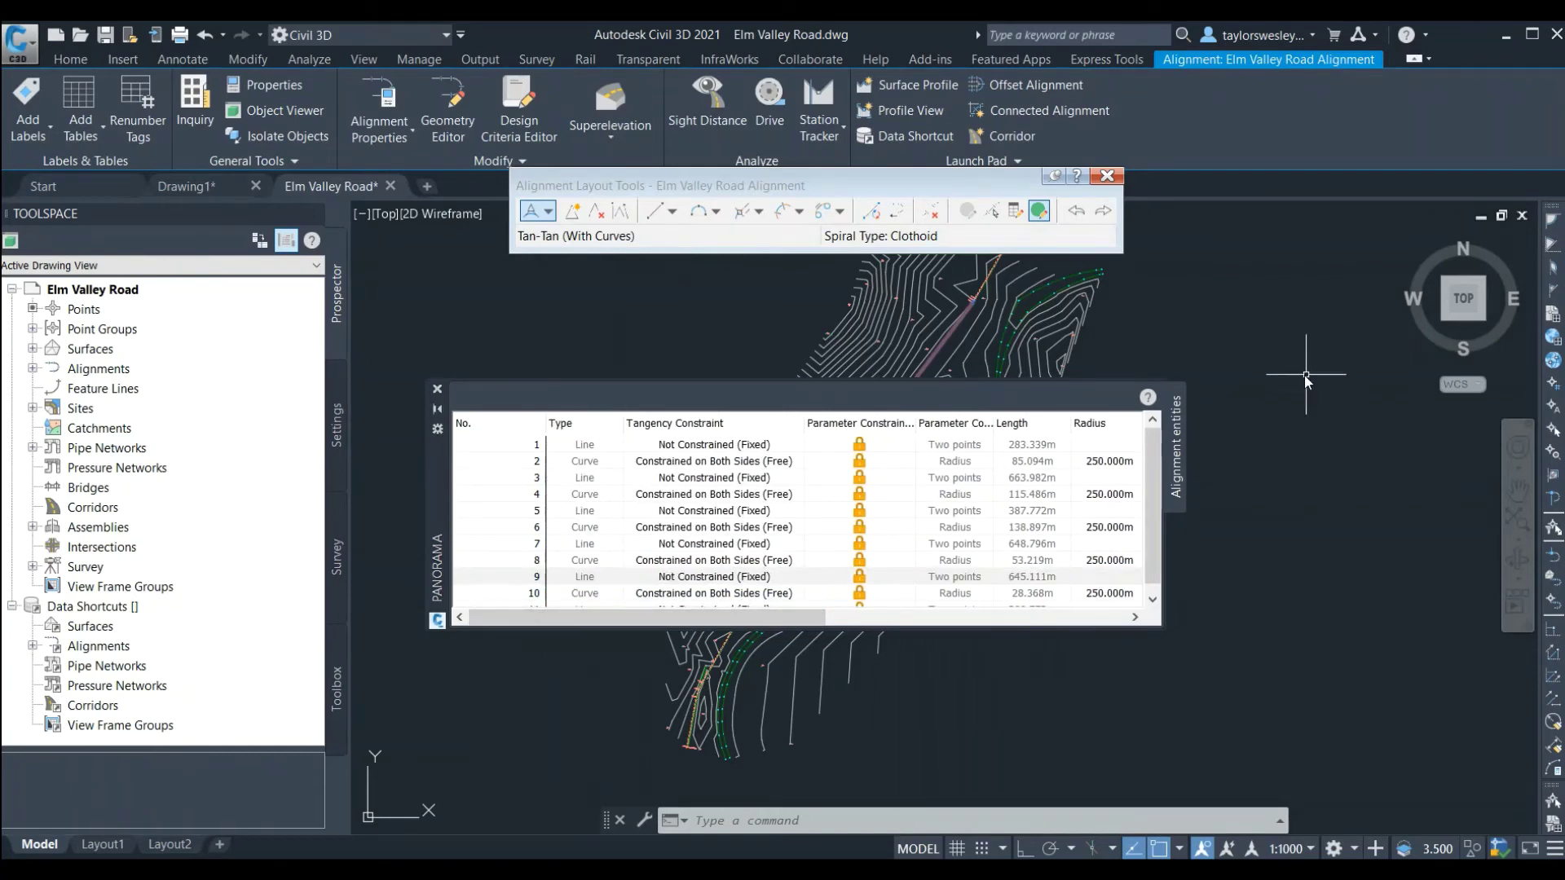
click(437, 389)
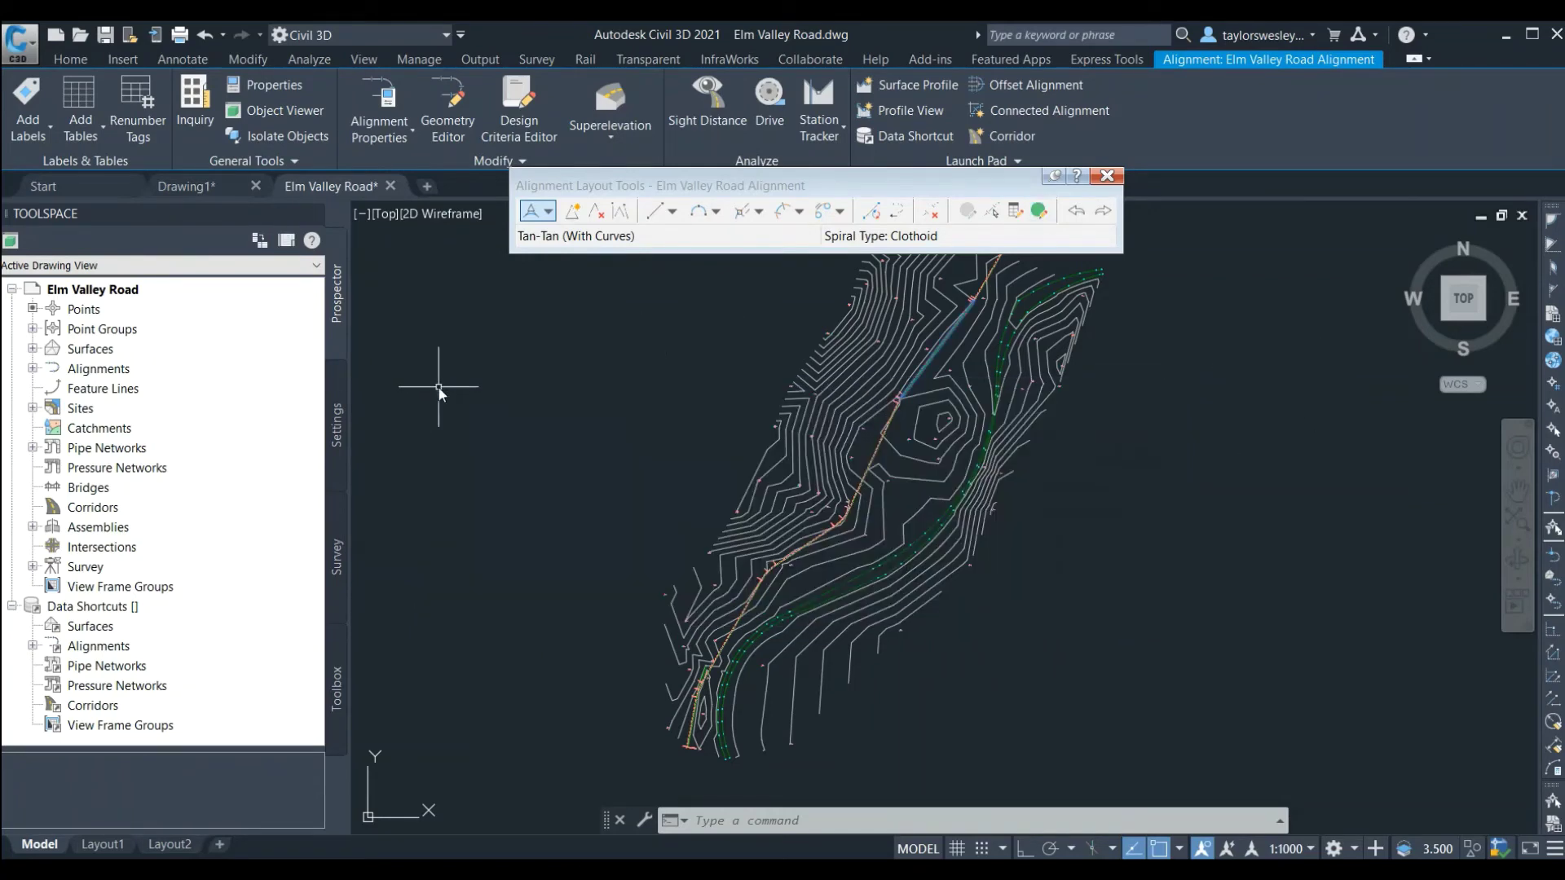
key(Escape)
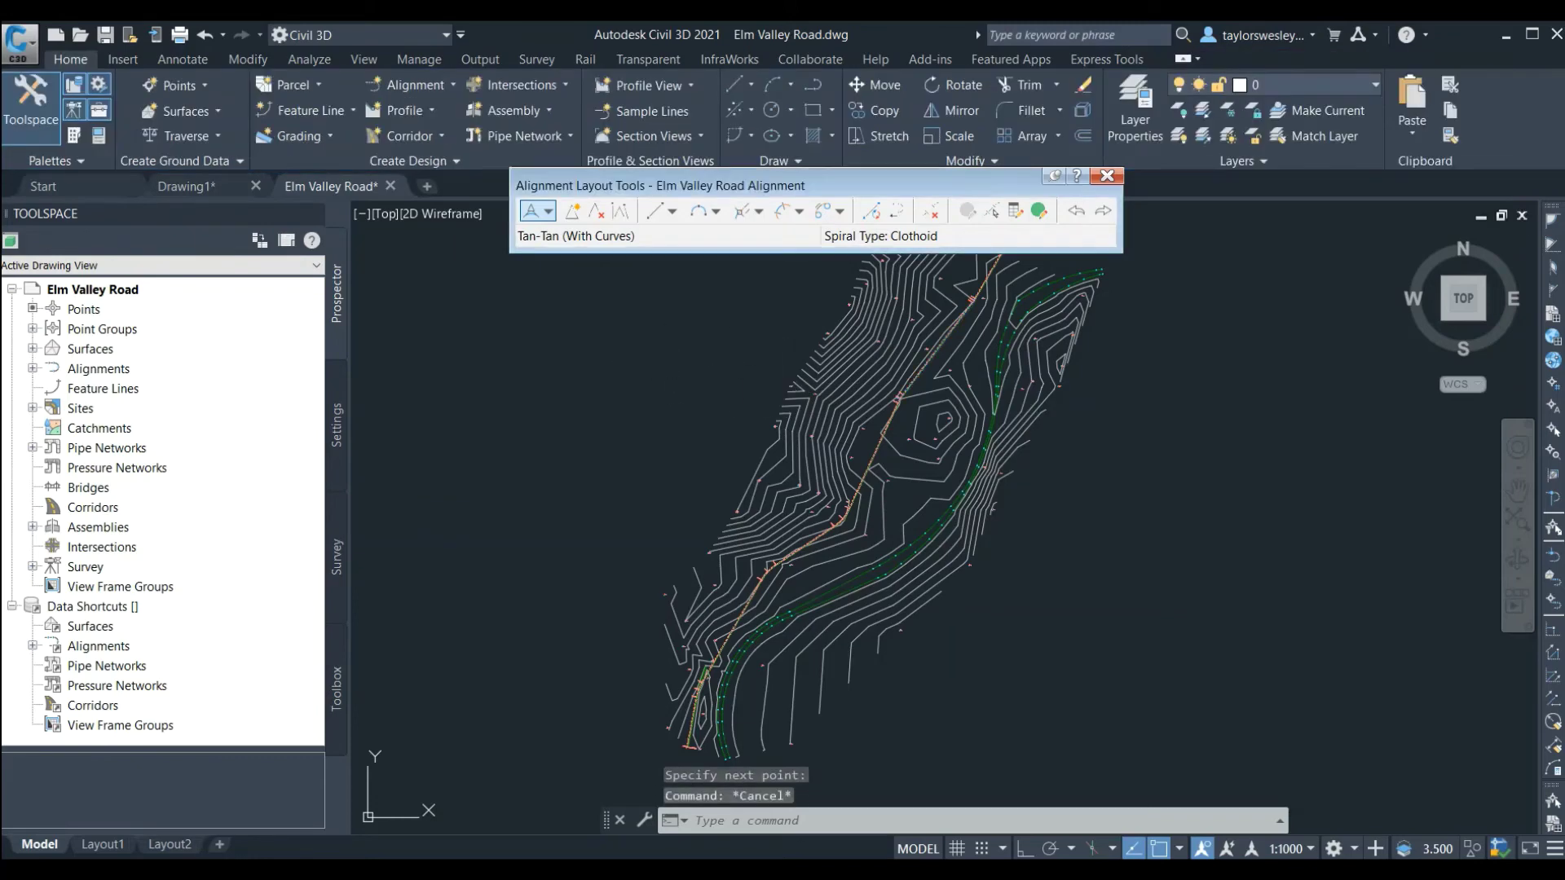
click(1113, 176)
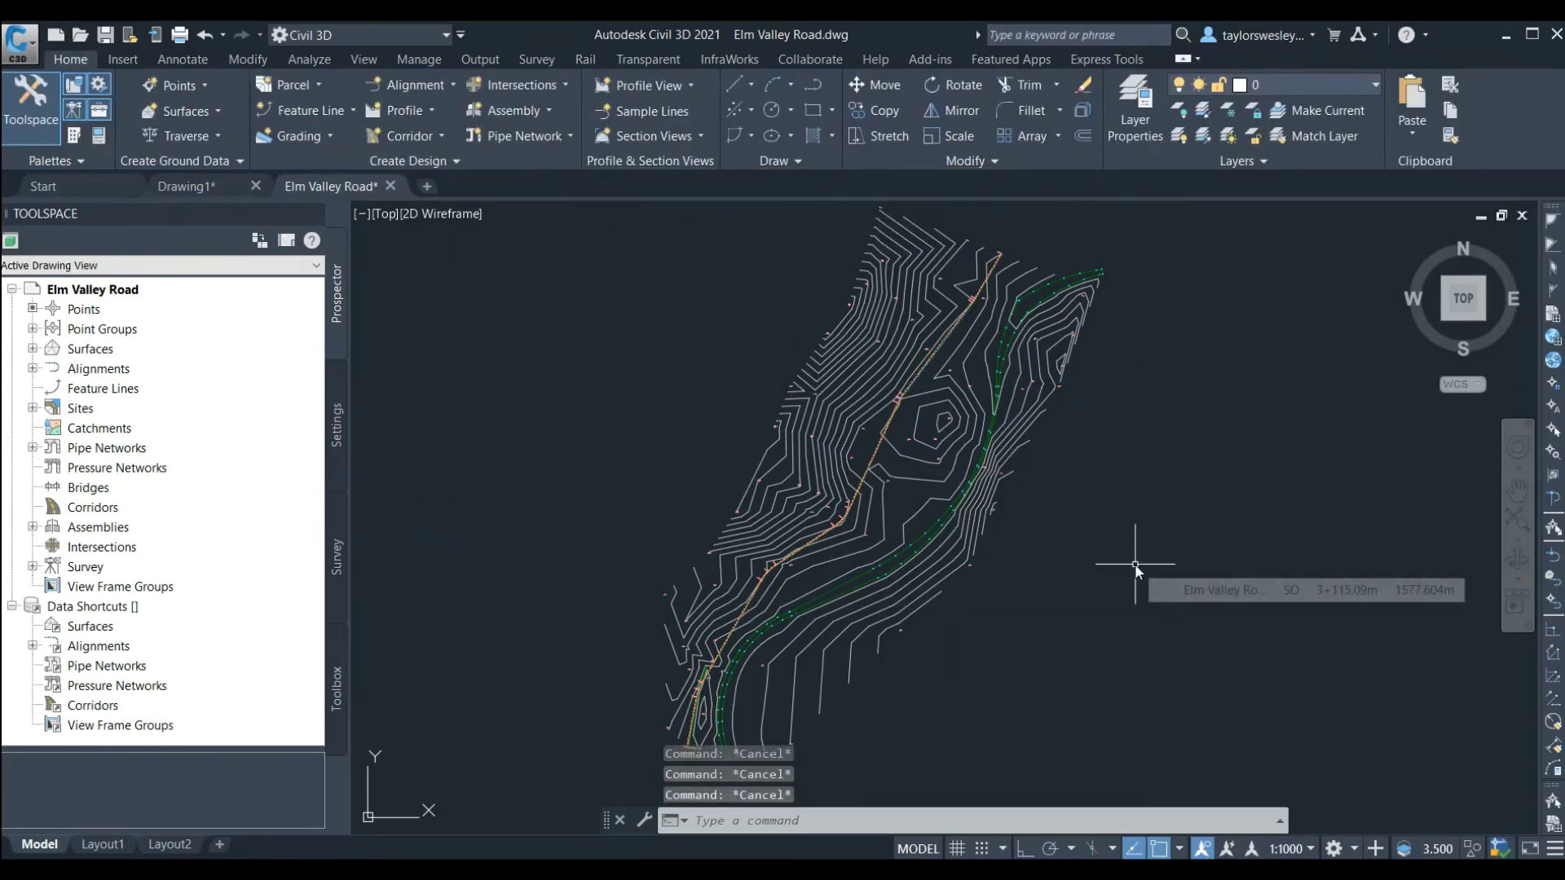
- Edit the alignment's station label group and change the Major Stations label style to Perpendicular with Tick
scroll(815, 569, up, 5)
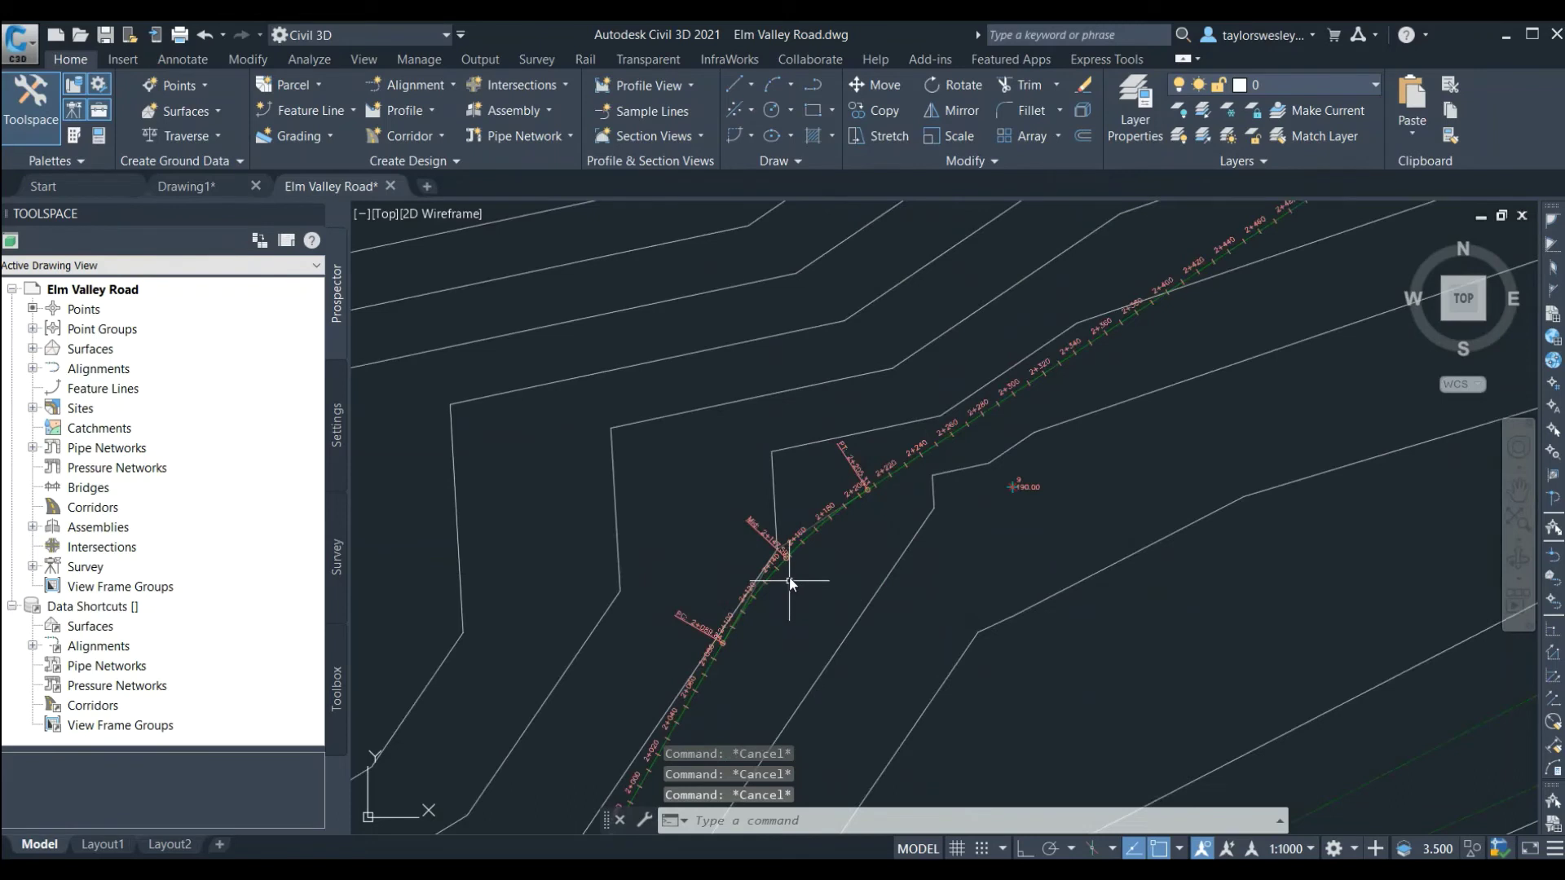
click(834, 480)
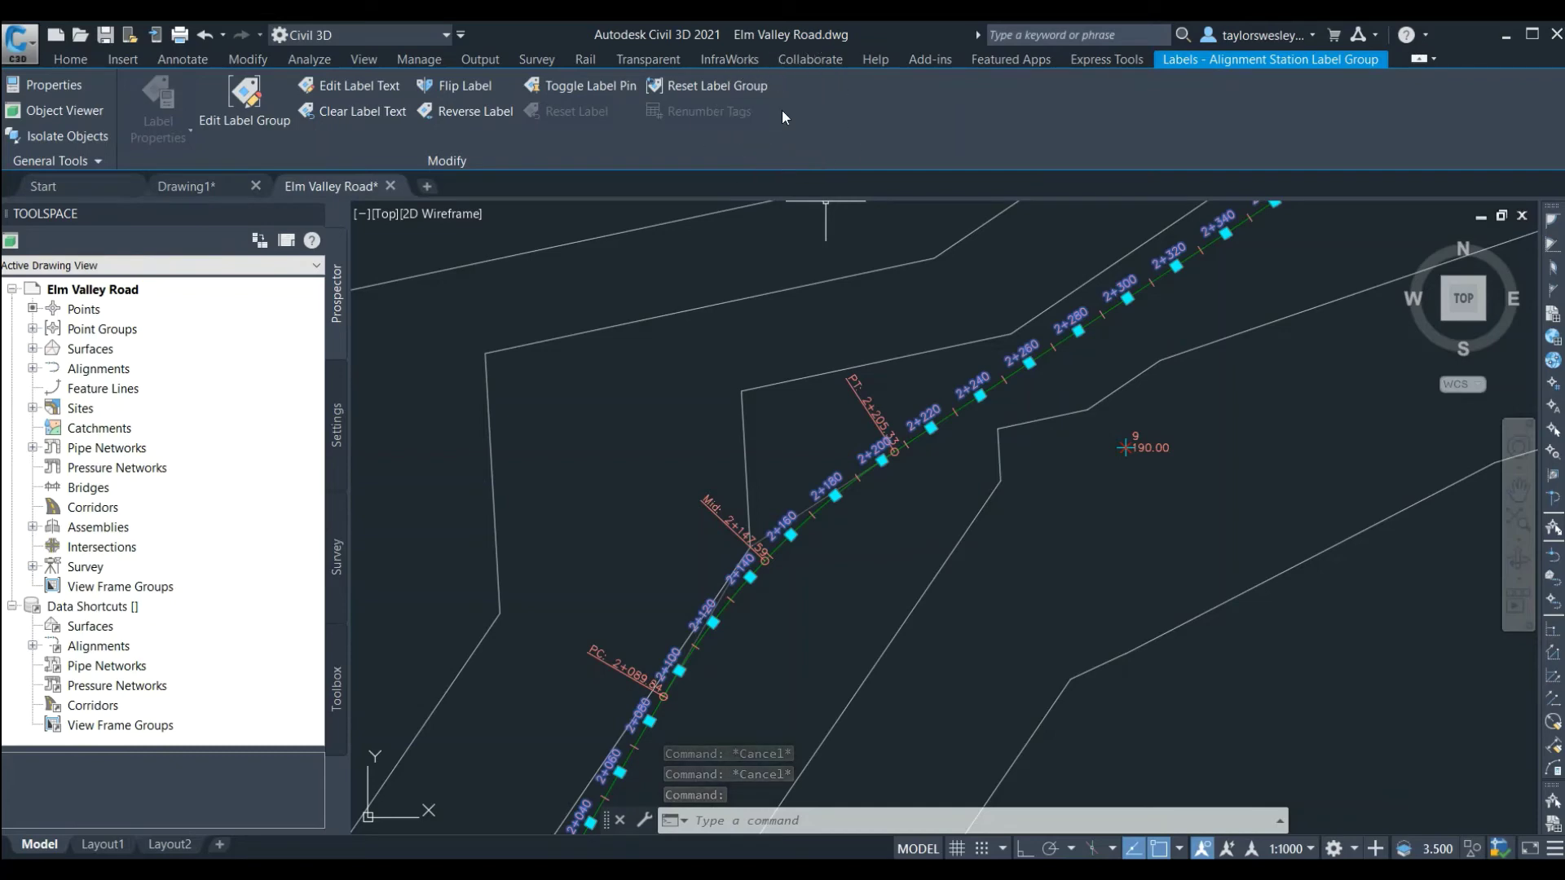
click(224, 105)
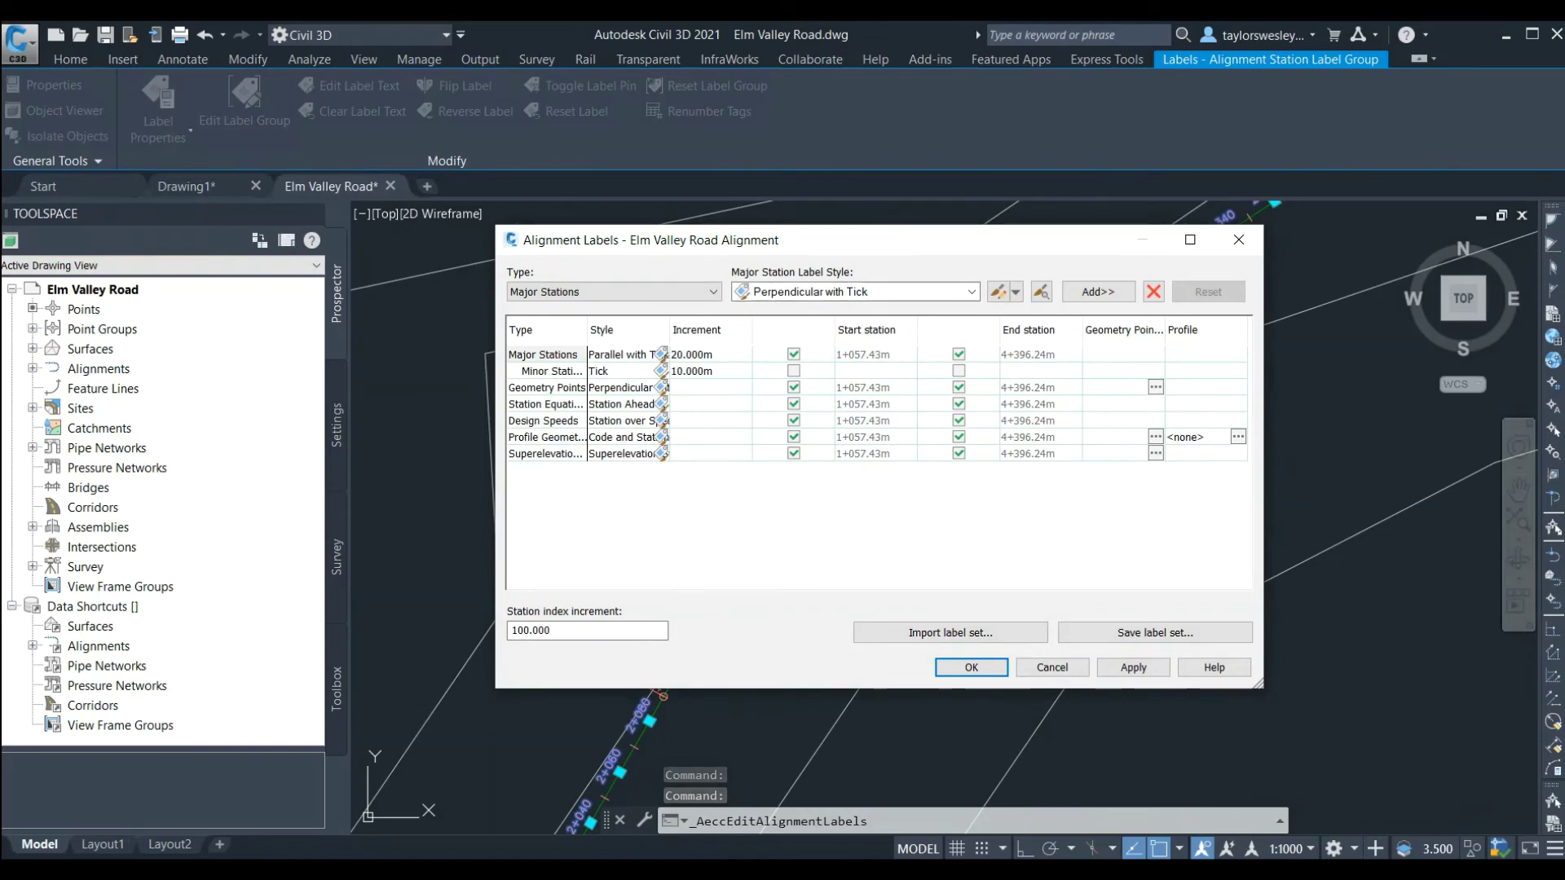
click(543, 355)
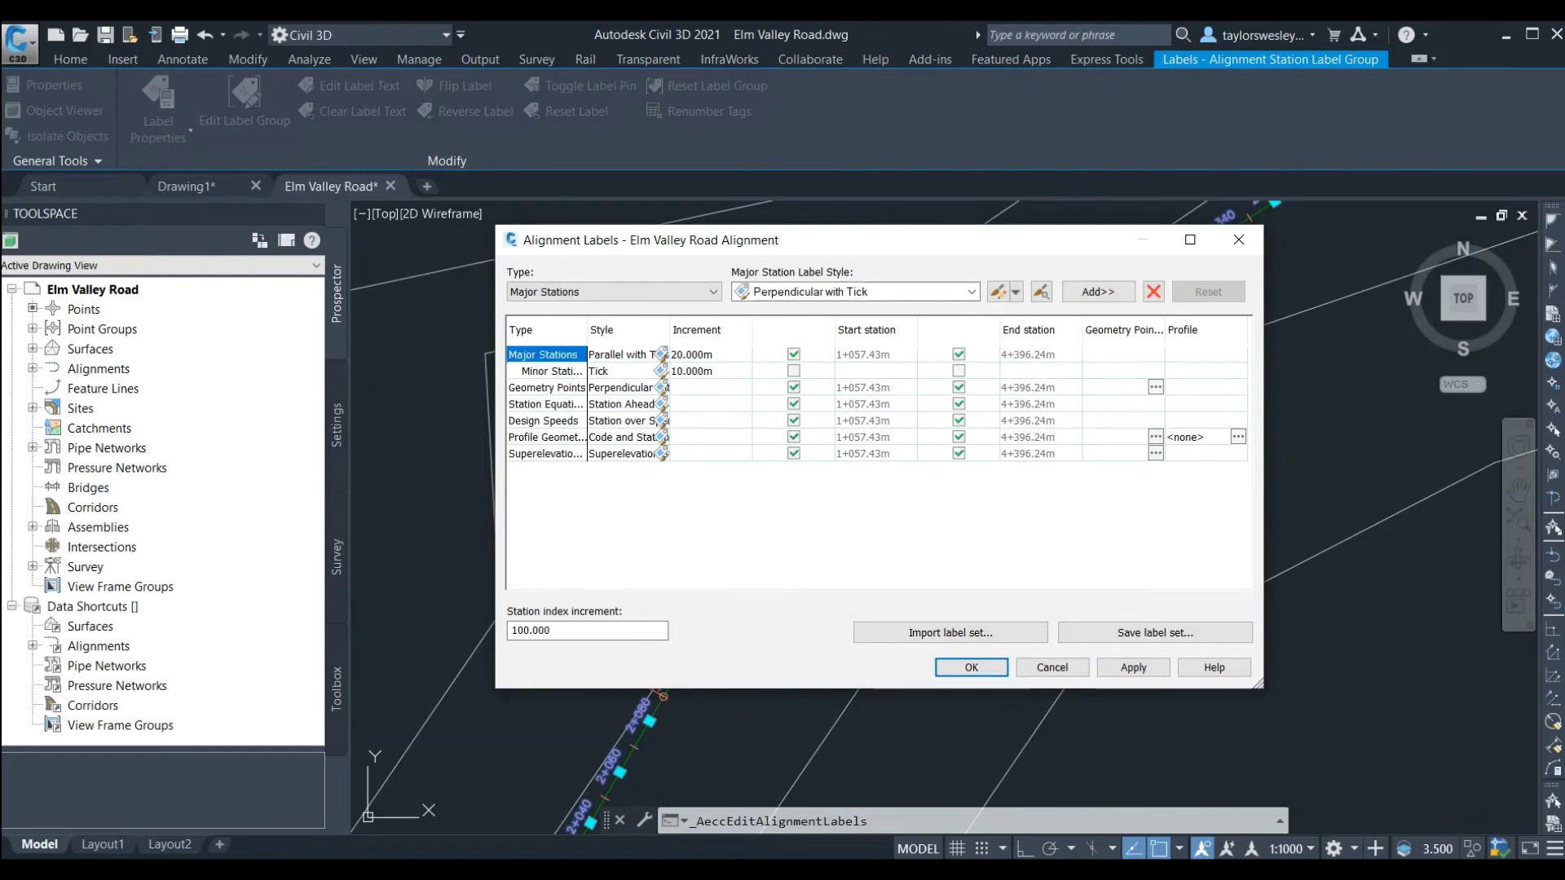
click(662, 354)
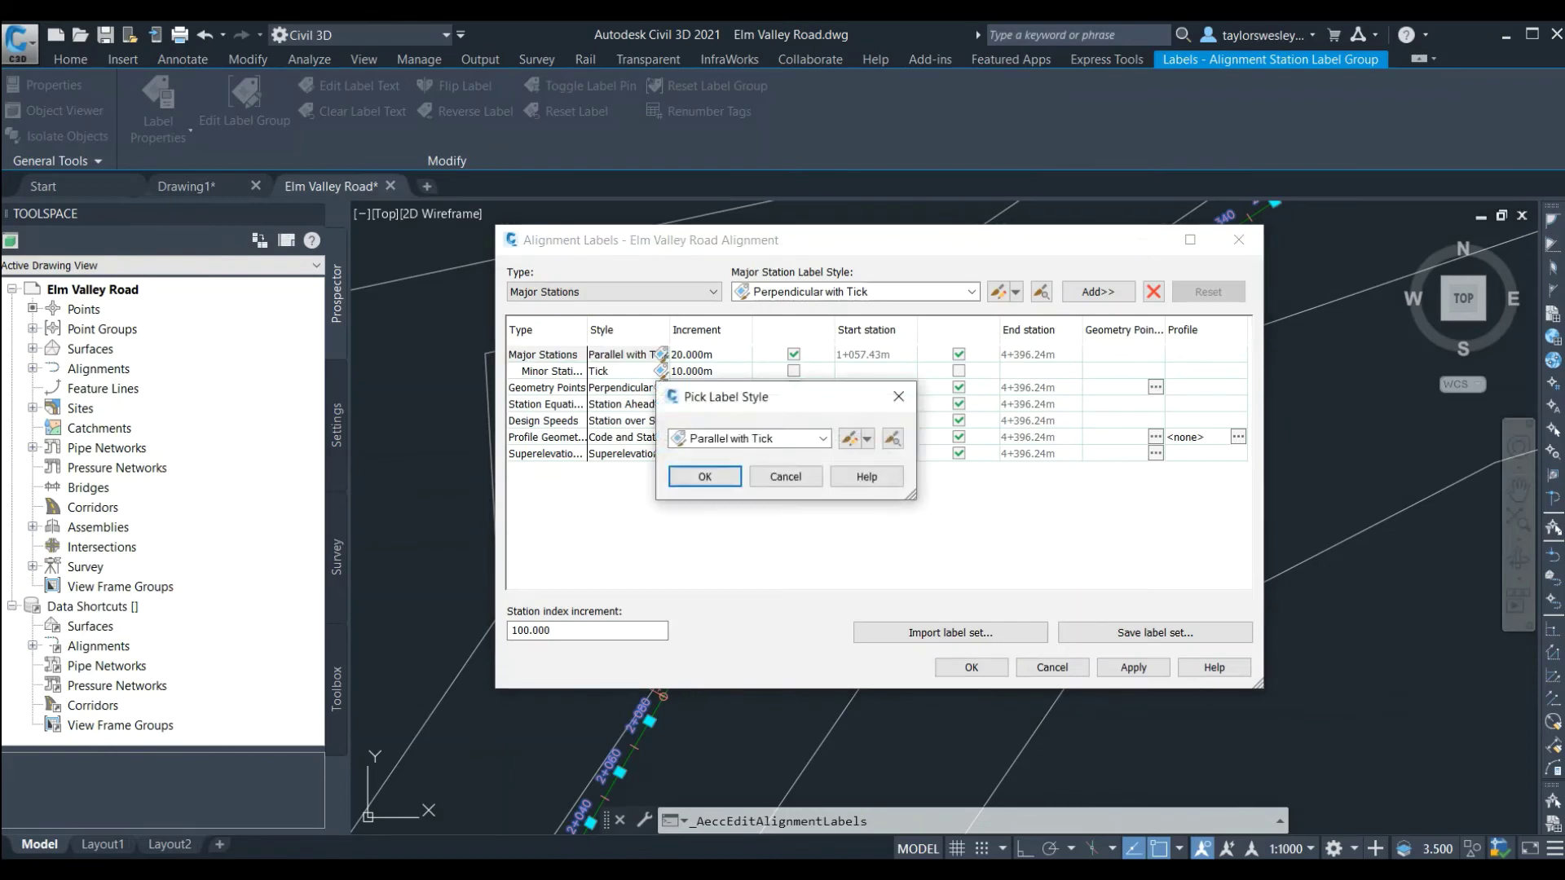
click(823, 439)
click(765, 491)
click(706, 476)
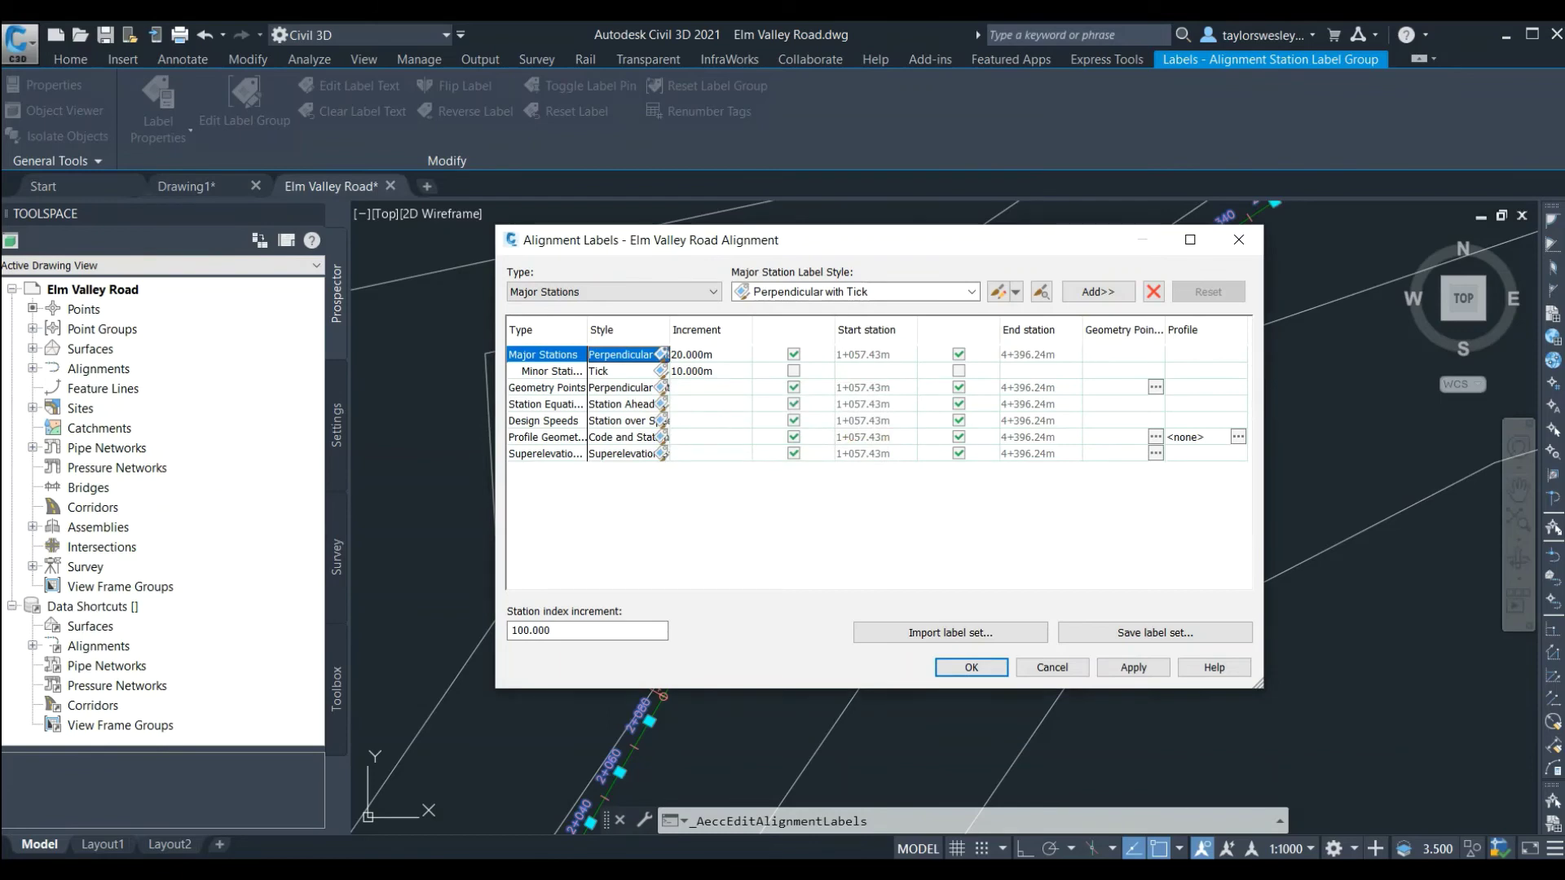
- Set the Major Stations label increment to 100 m and apply it
click(710, 354)
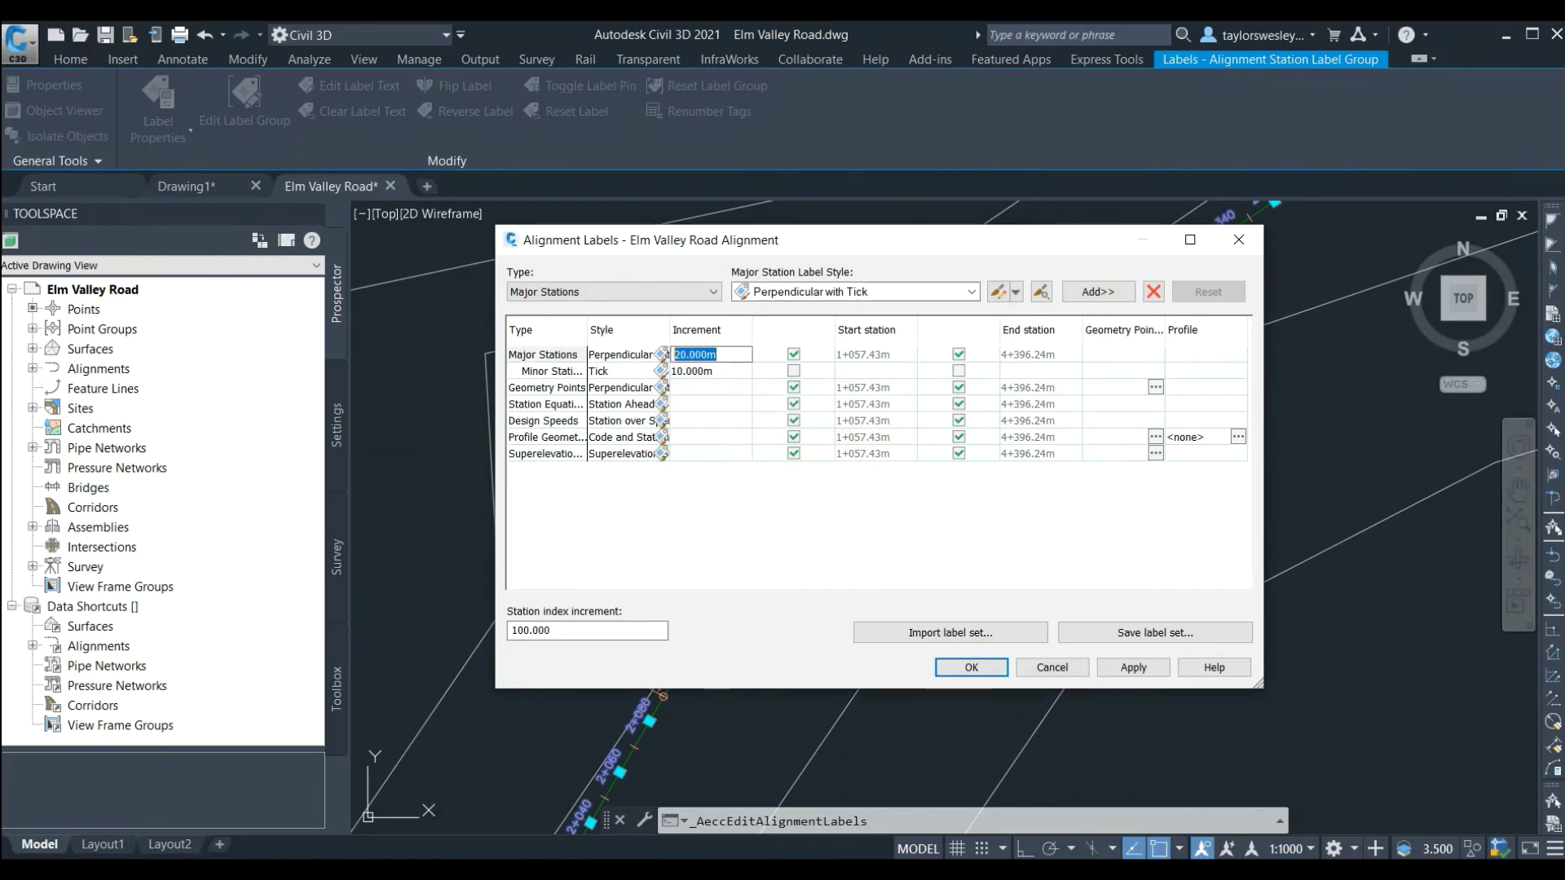
text(100)
key(Return)
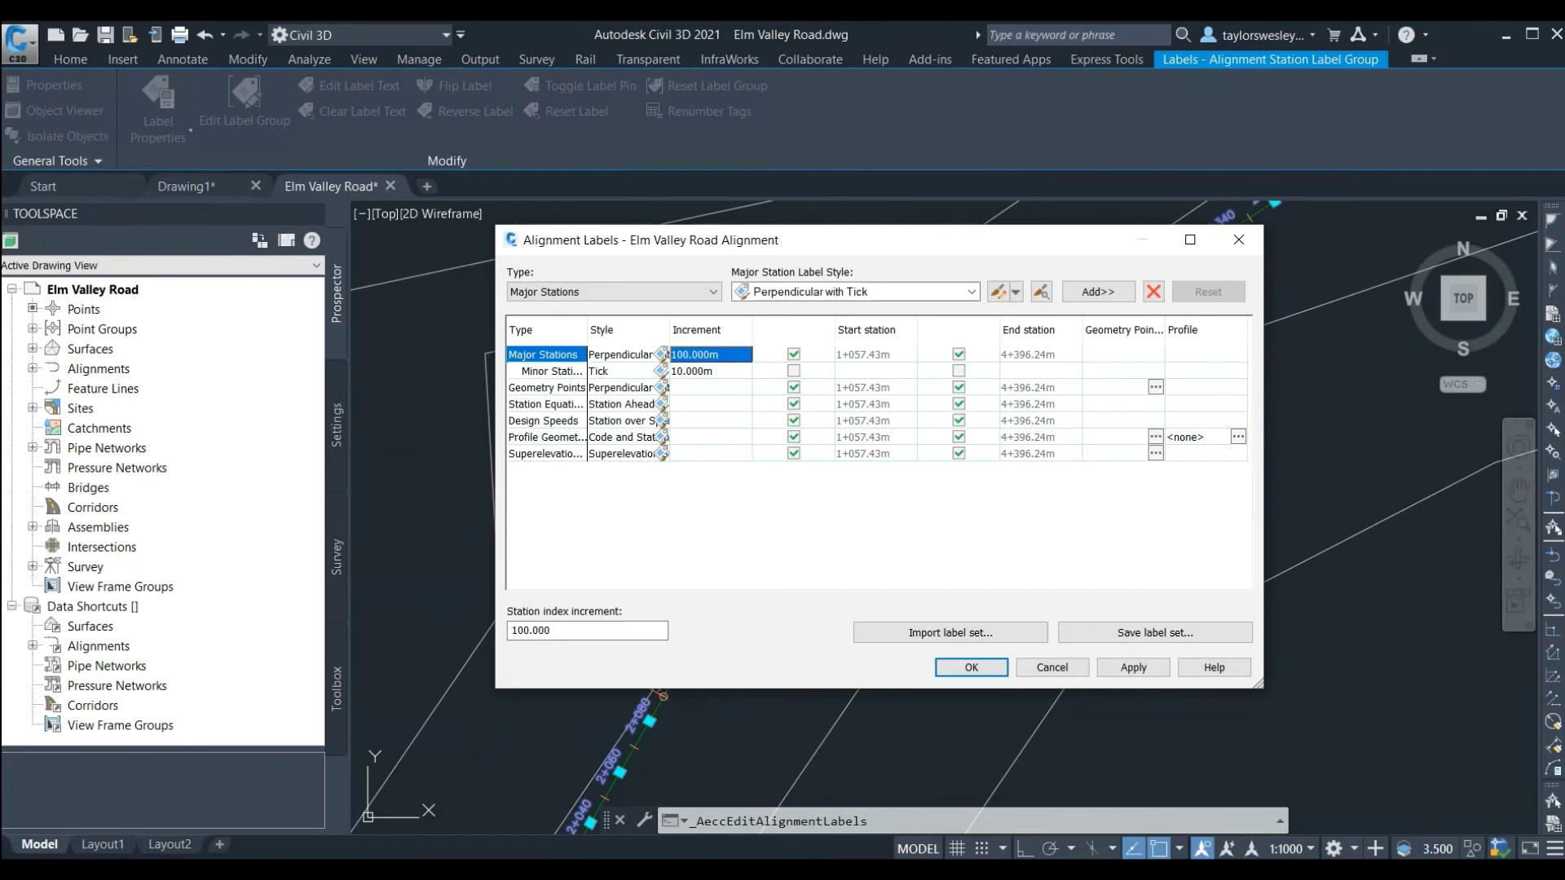
click(1134, 667)
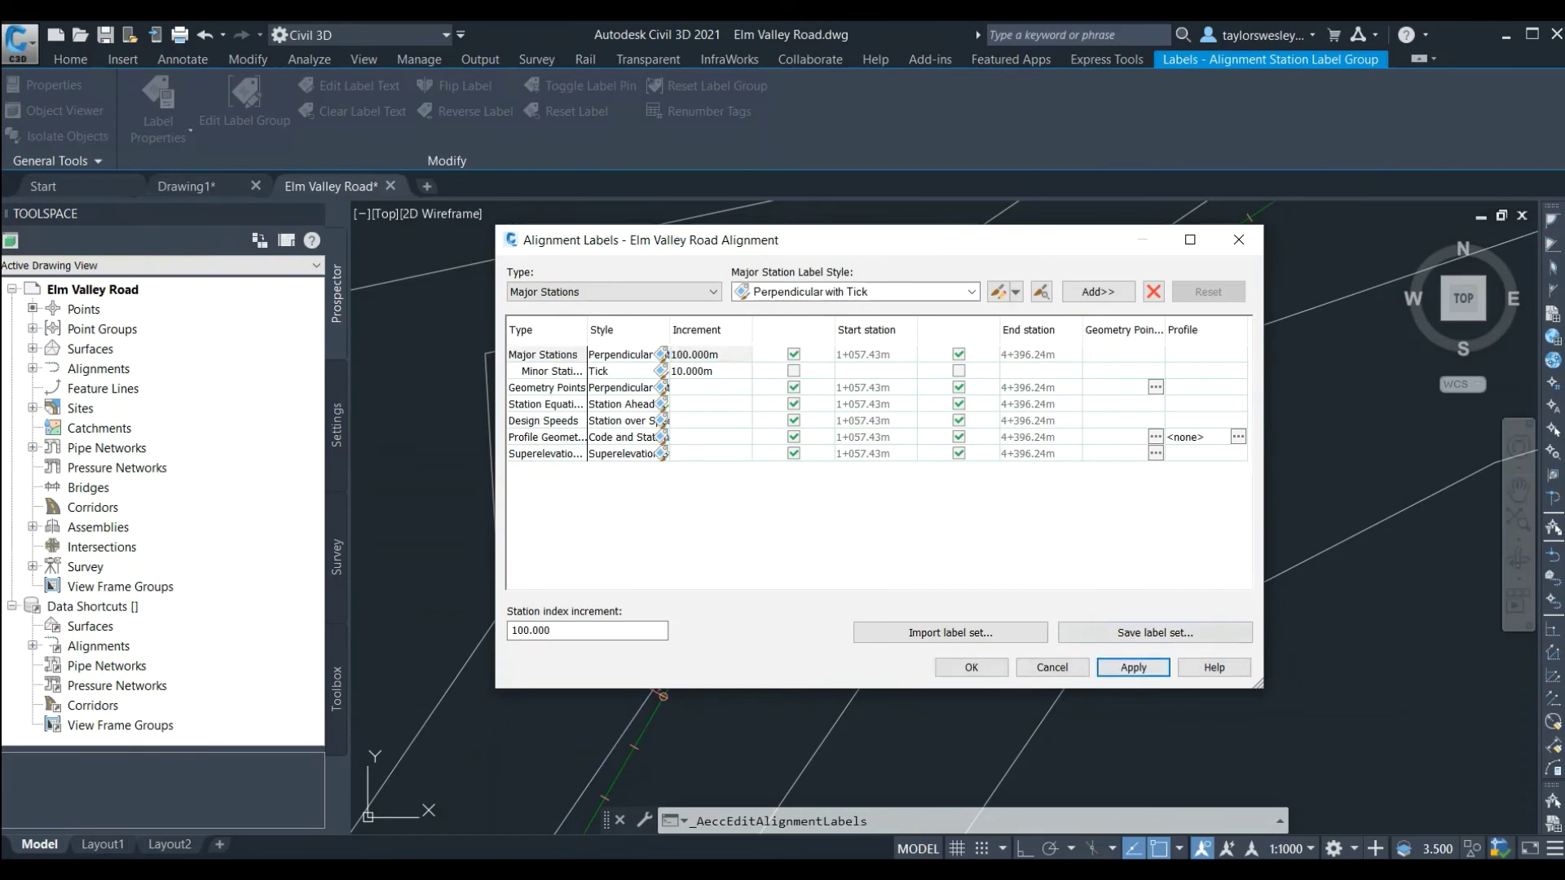
- Give the Minor Stations labels the Tick style and a 25 m increment, and accept the label changes
click(545, 370)
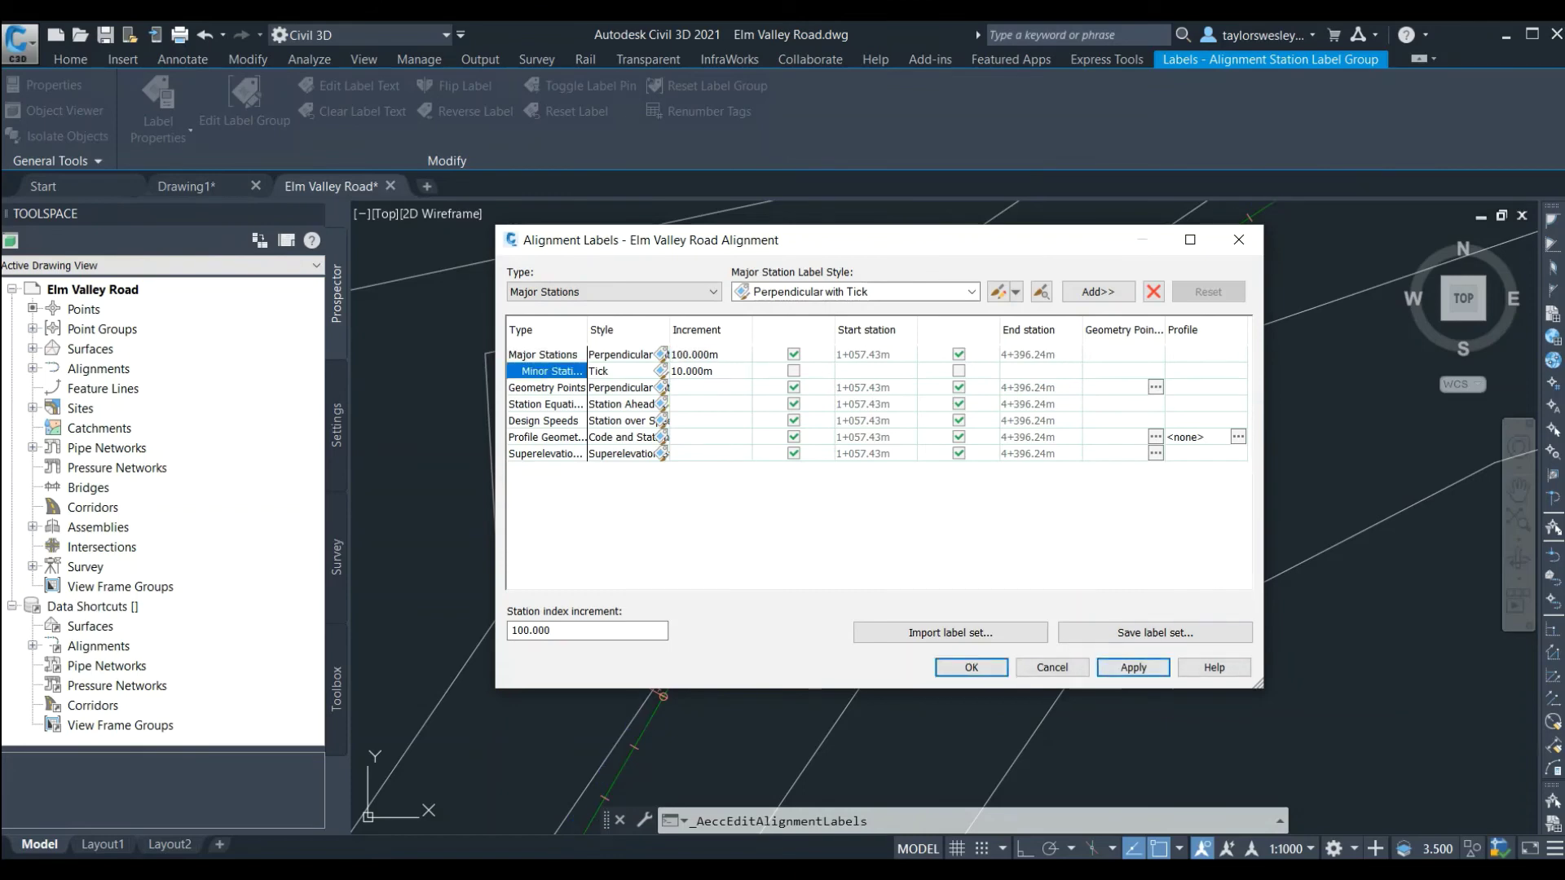
click(660, 371)
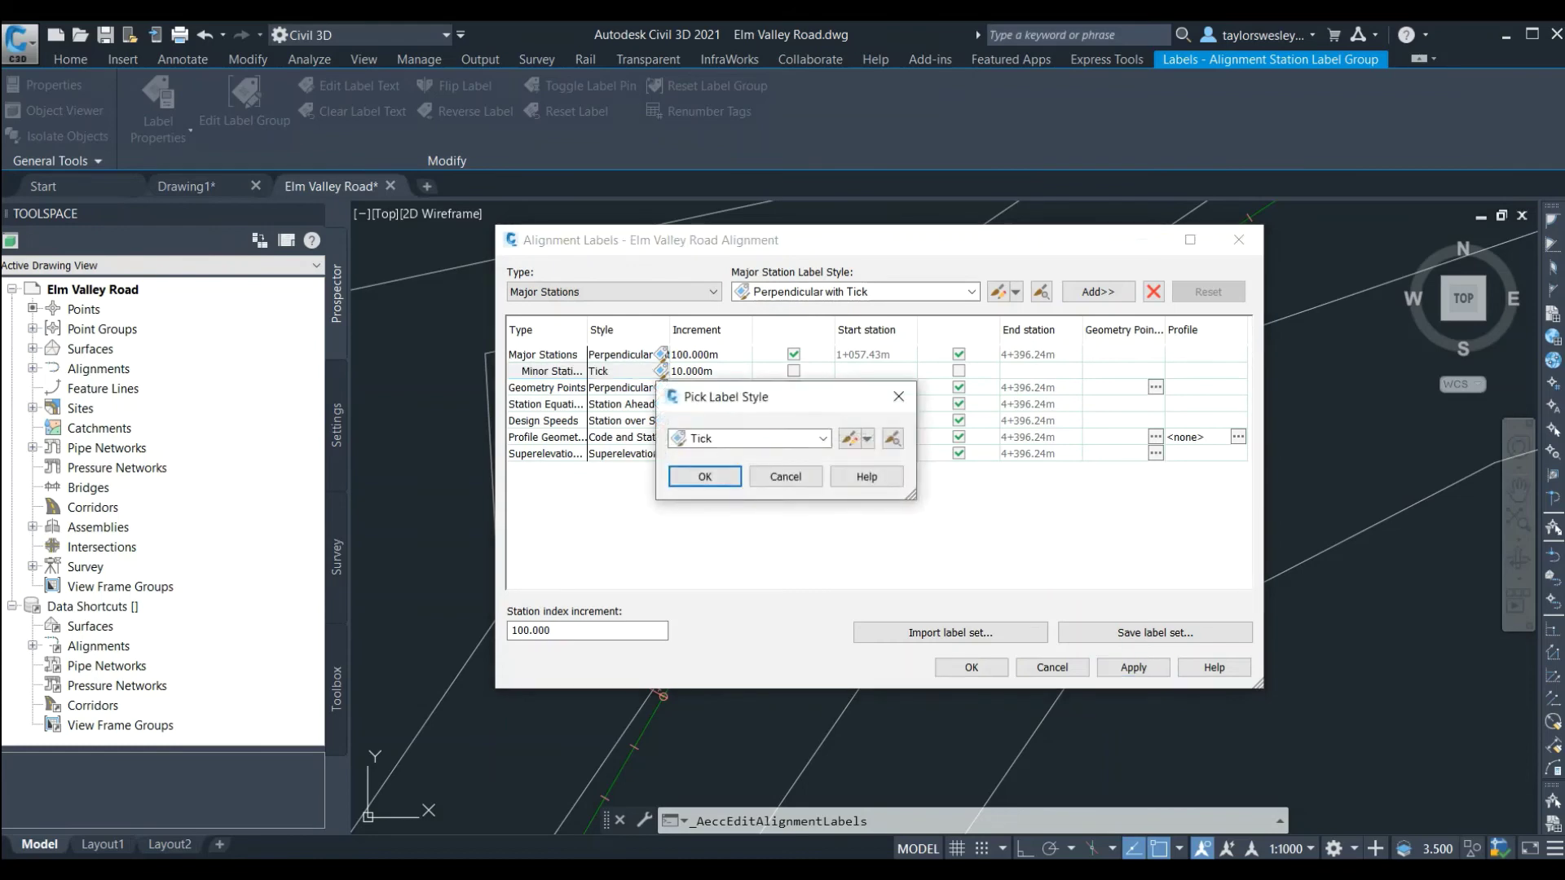
click(822, 439)
click(703, 447)
click(705, 477)
click(710, 371)
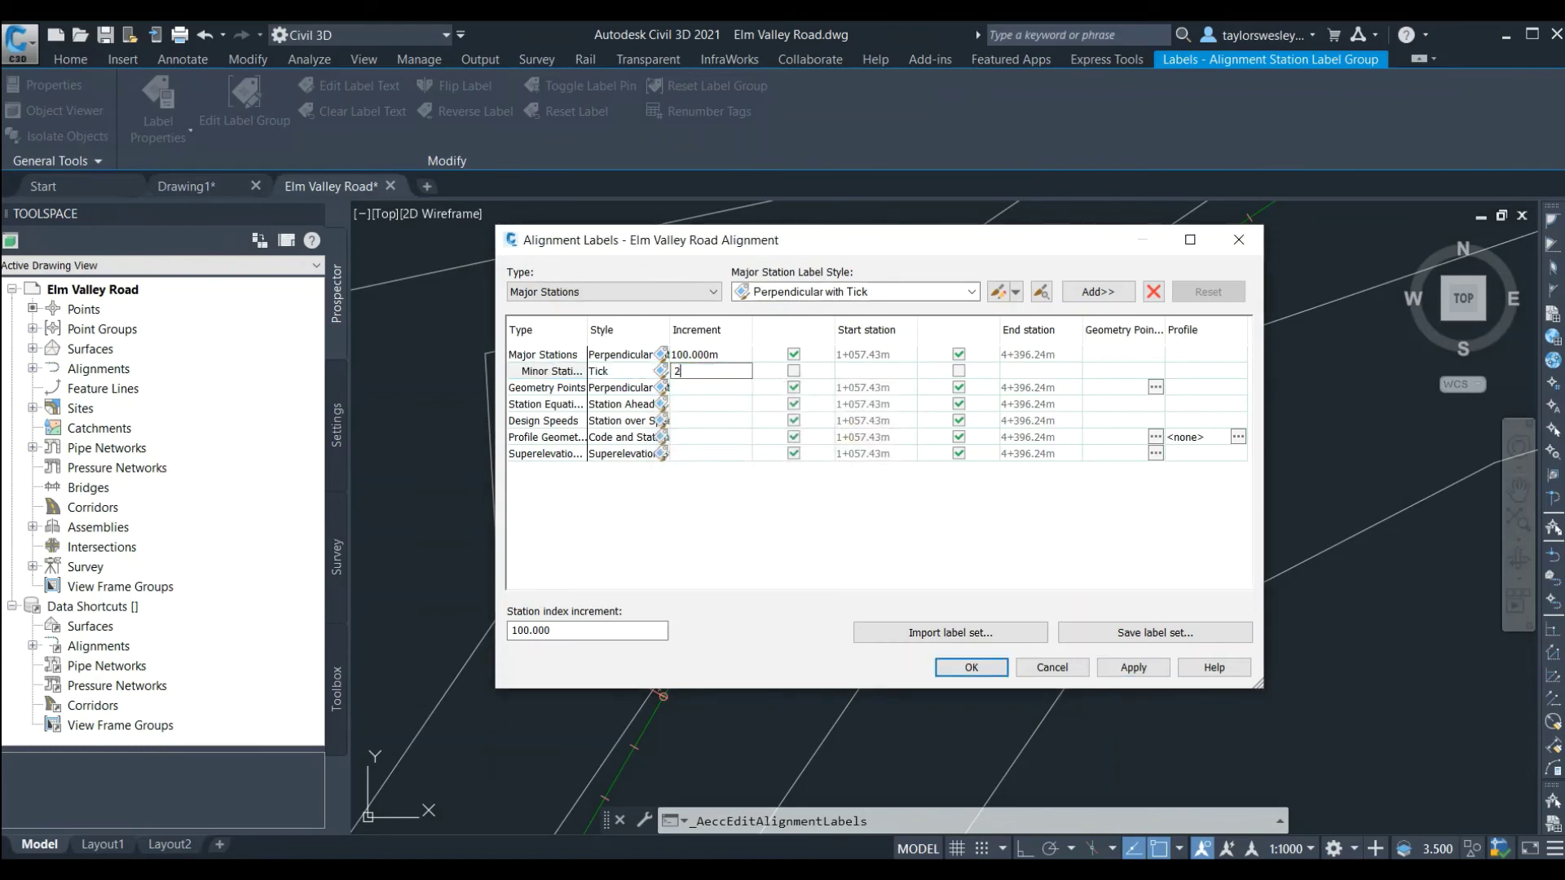
text(25)
key(Return)
click(1133, 666)
click(971, 667)
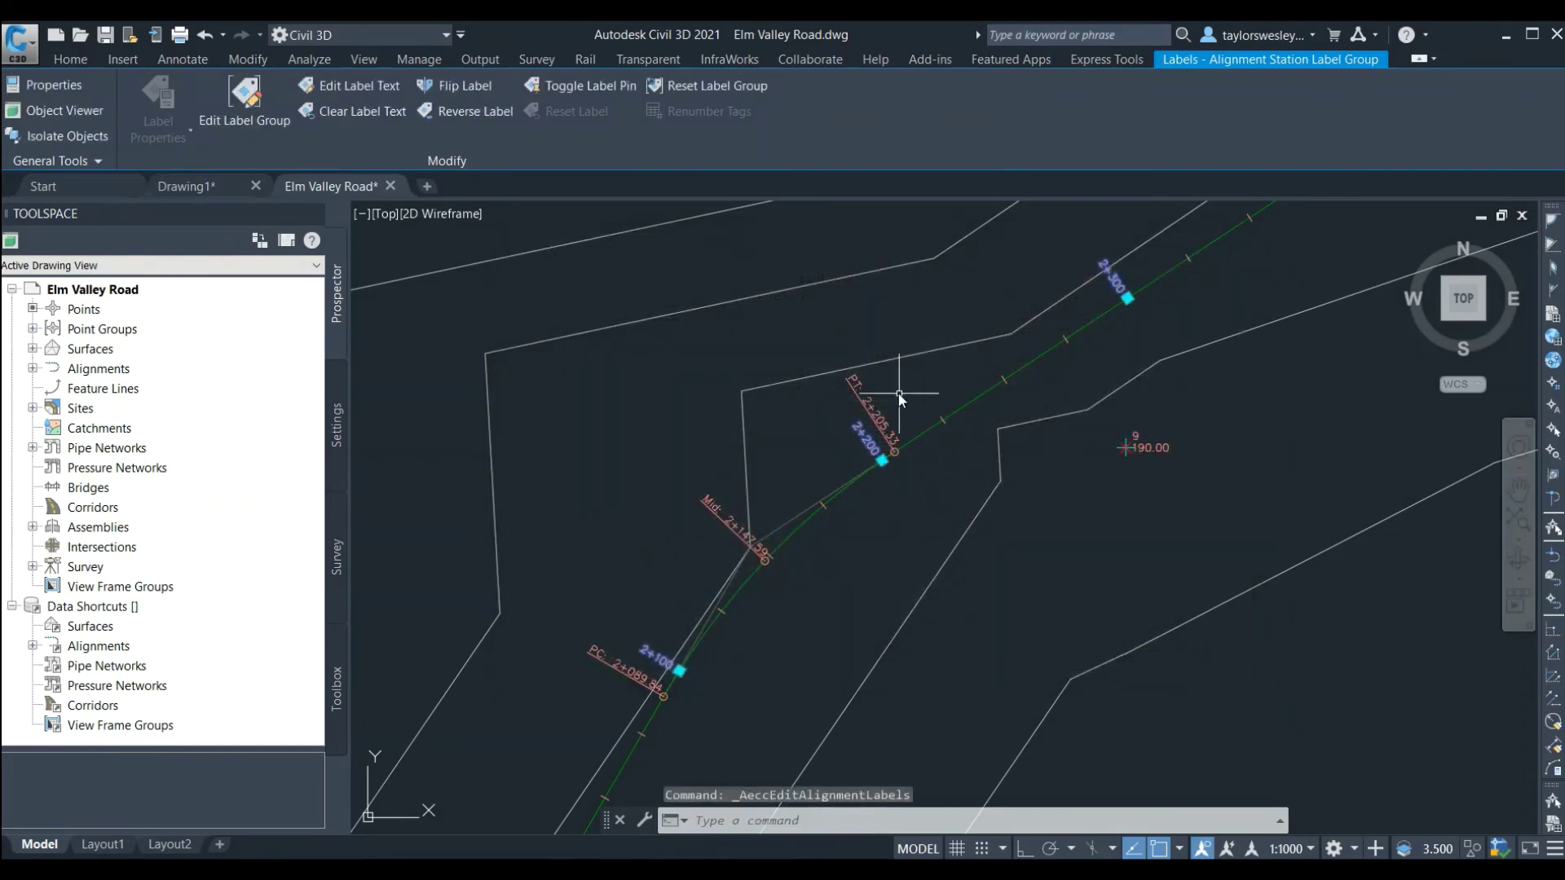
scroll(856, 420, down, 3)
key(Escape)
- Select the alignment and widen the curve with mid station 2+662.55 by stretching its midpoint grip away from the intersection point
scroll(722, 595, up, 5)
scroll(733, 440, down, 6)
scroll(817, 429, down, 5)
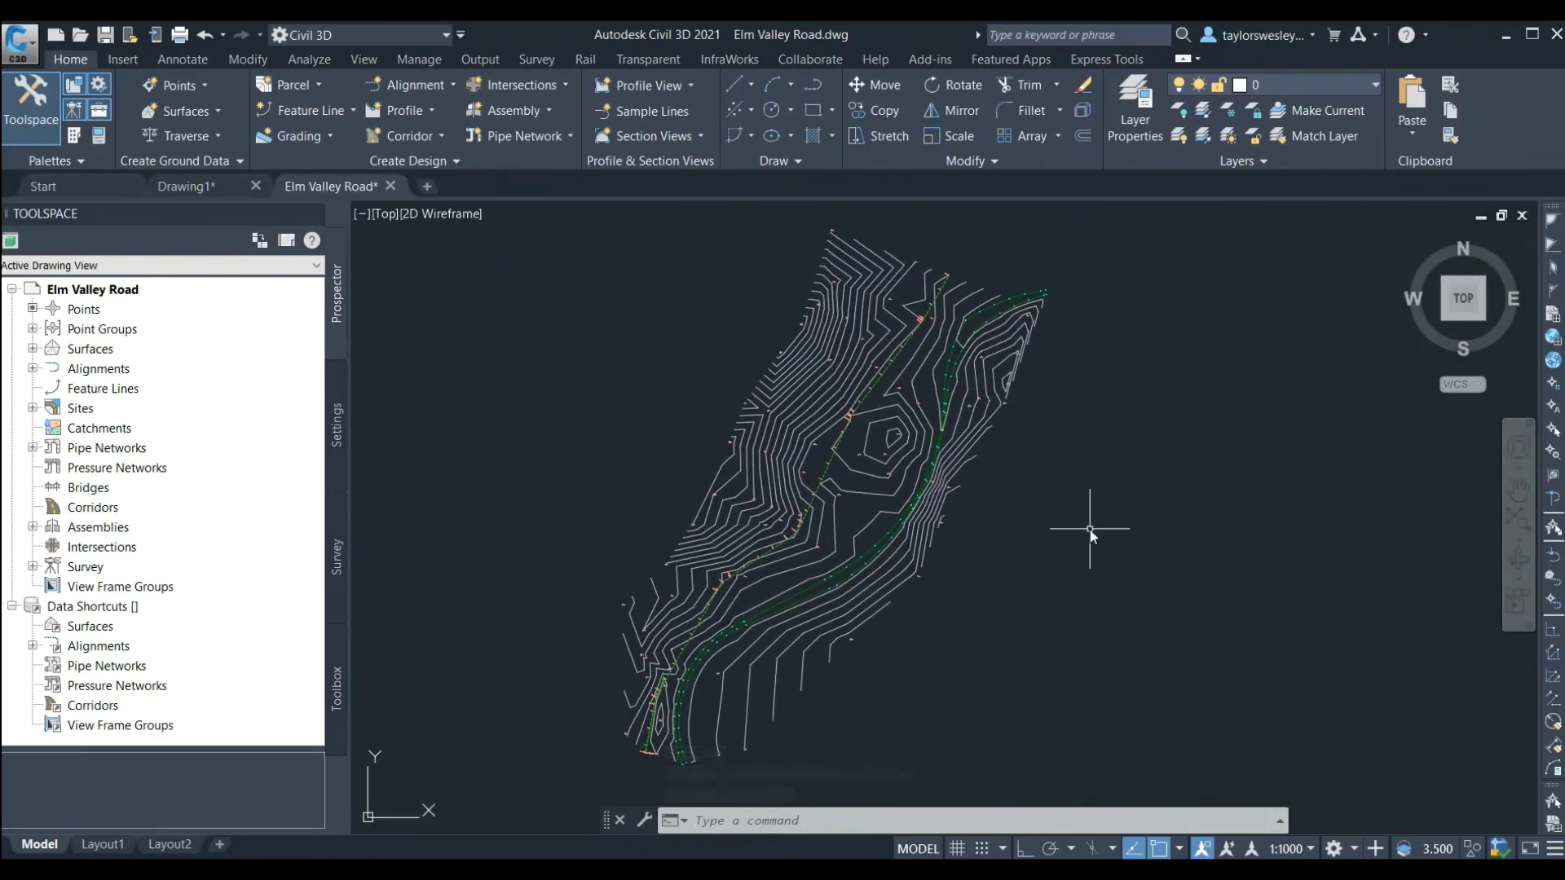
scroll(811, 538, up, 10)
click(702, 462)
key(Escape)
click(692, 506)
click(652, 489)
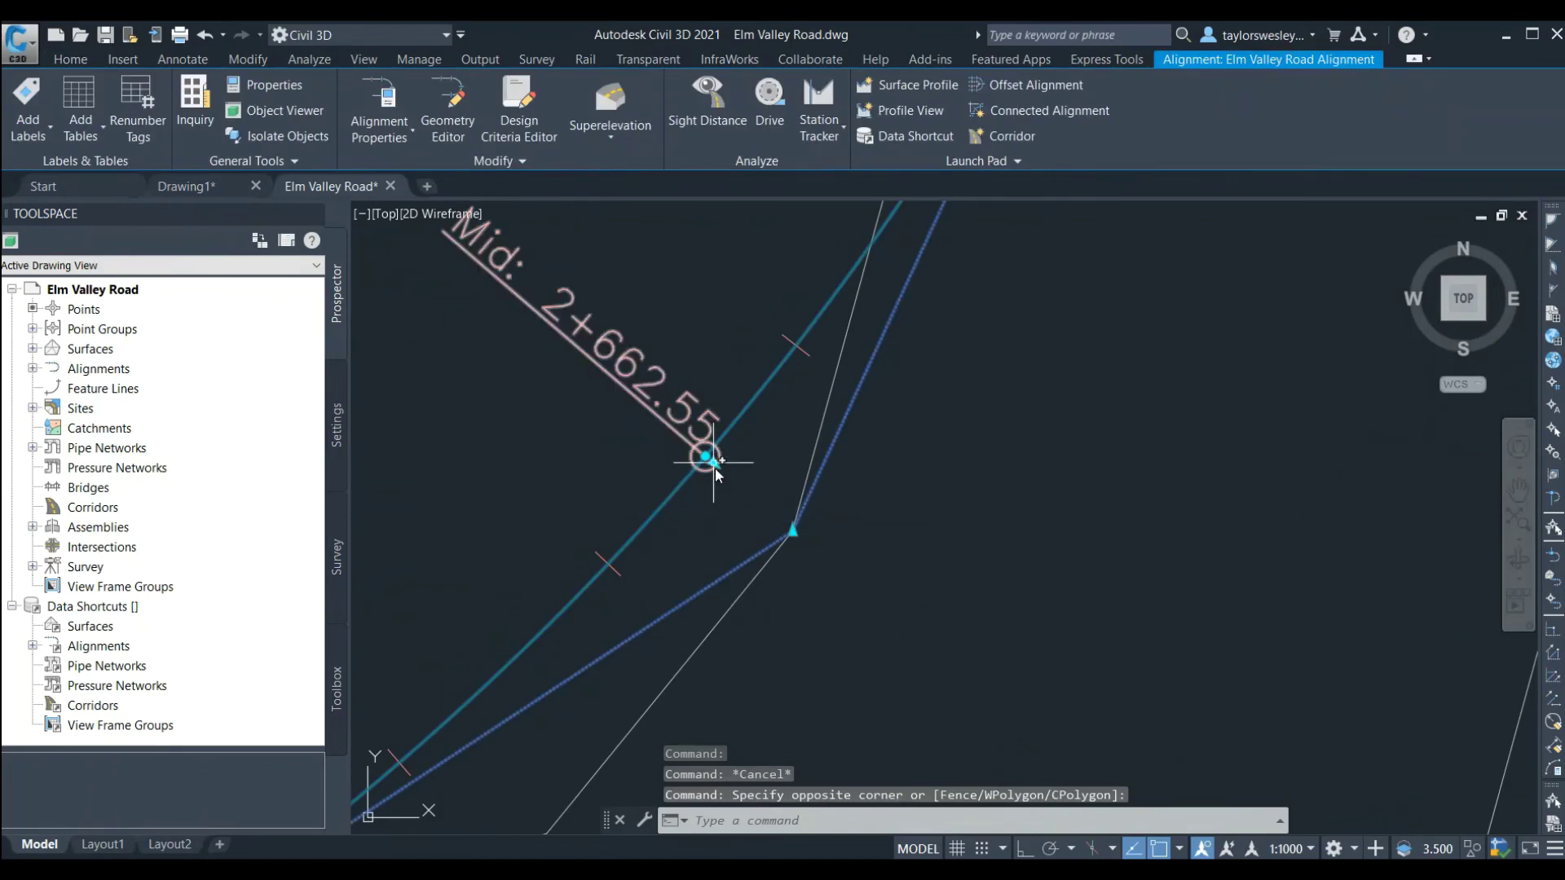
click(713, 461)
scroll(760, 429, down, 4)
- Move the intersection point of the curve between stations 2+089 and 2+205 northwest, and deselect the alignment
scroll(718, 457, up, 2)
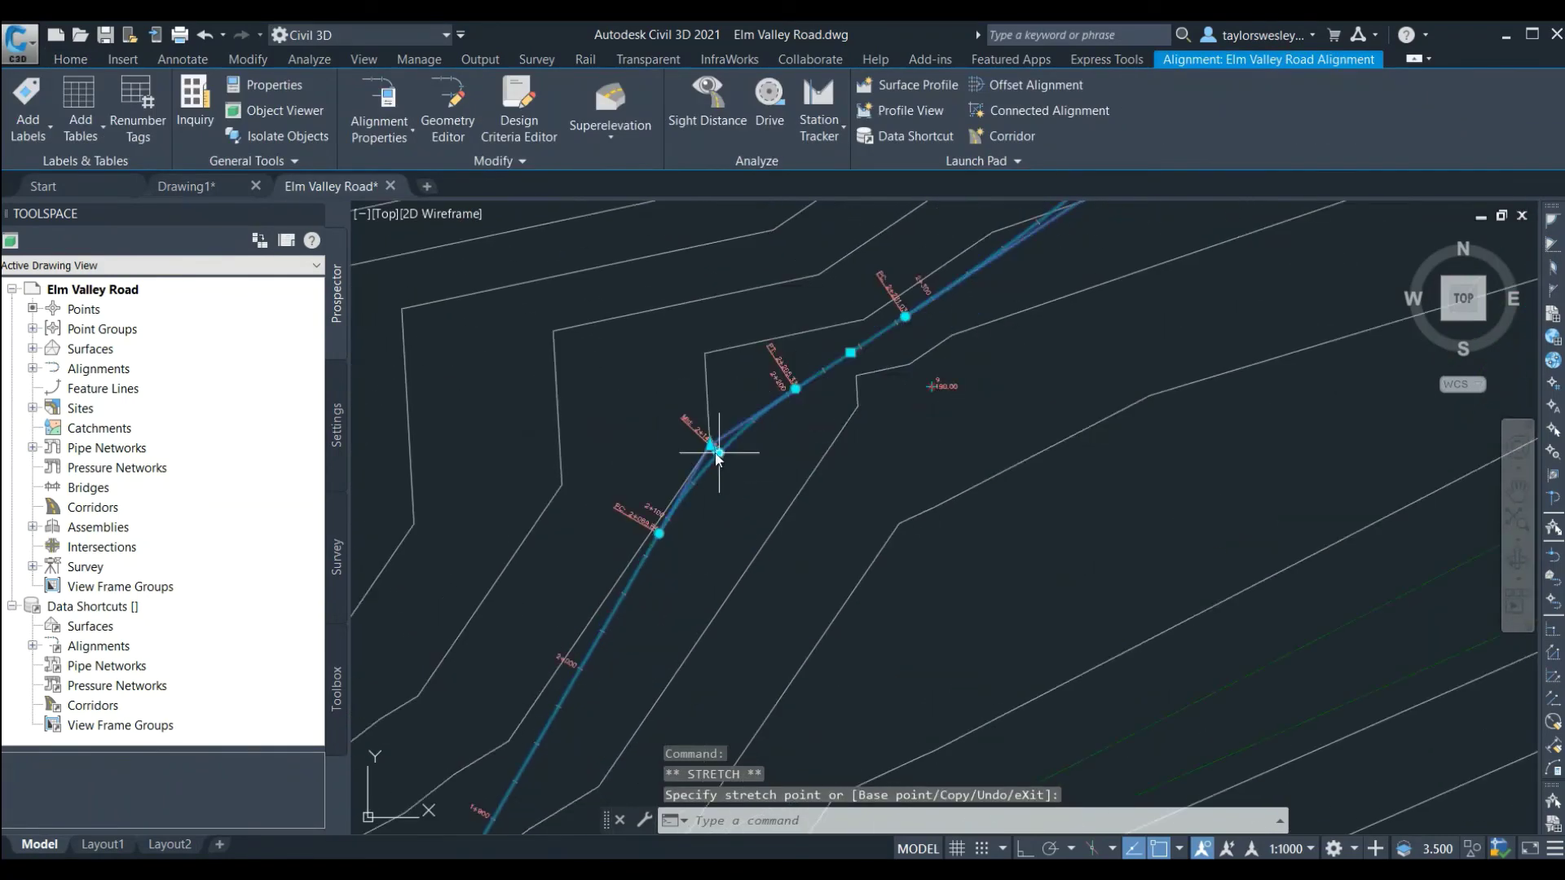
scroll(717, 456, up, 3)
scroll(562, 362, down, 2)
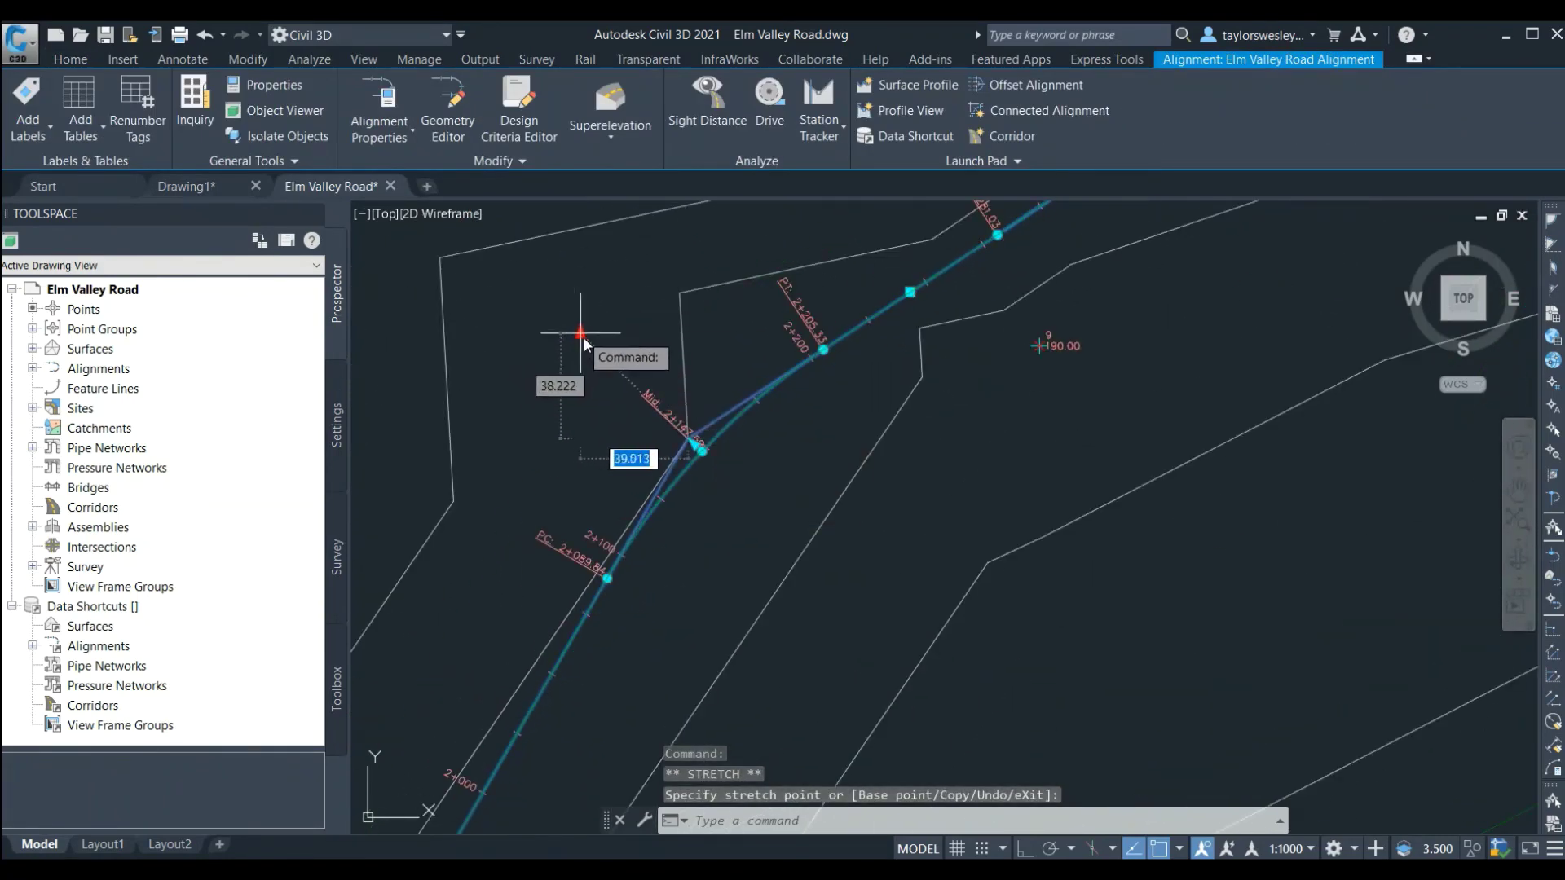
scroll(701, 424, down, 4)
key(Escape)
- Open the geometry editor for the alignment and display its table of alignment entities
scroll(859, 454, up, 4)
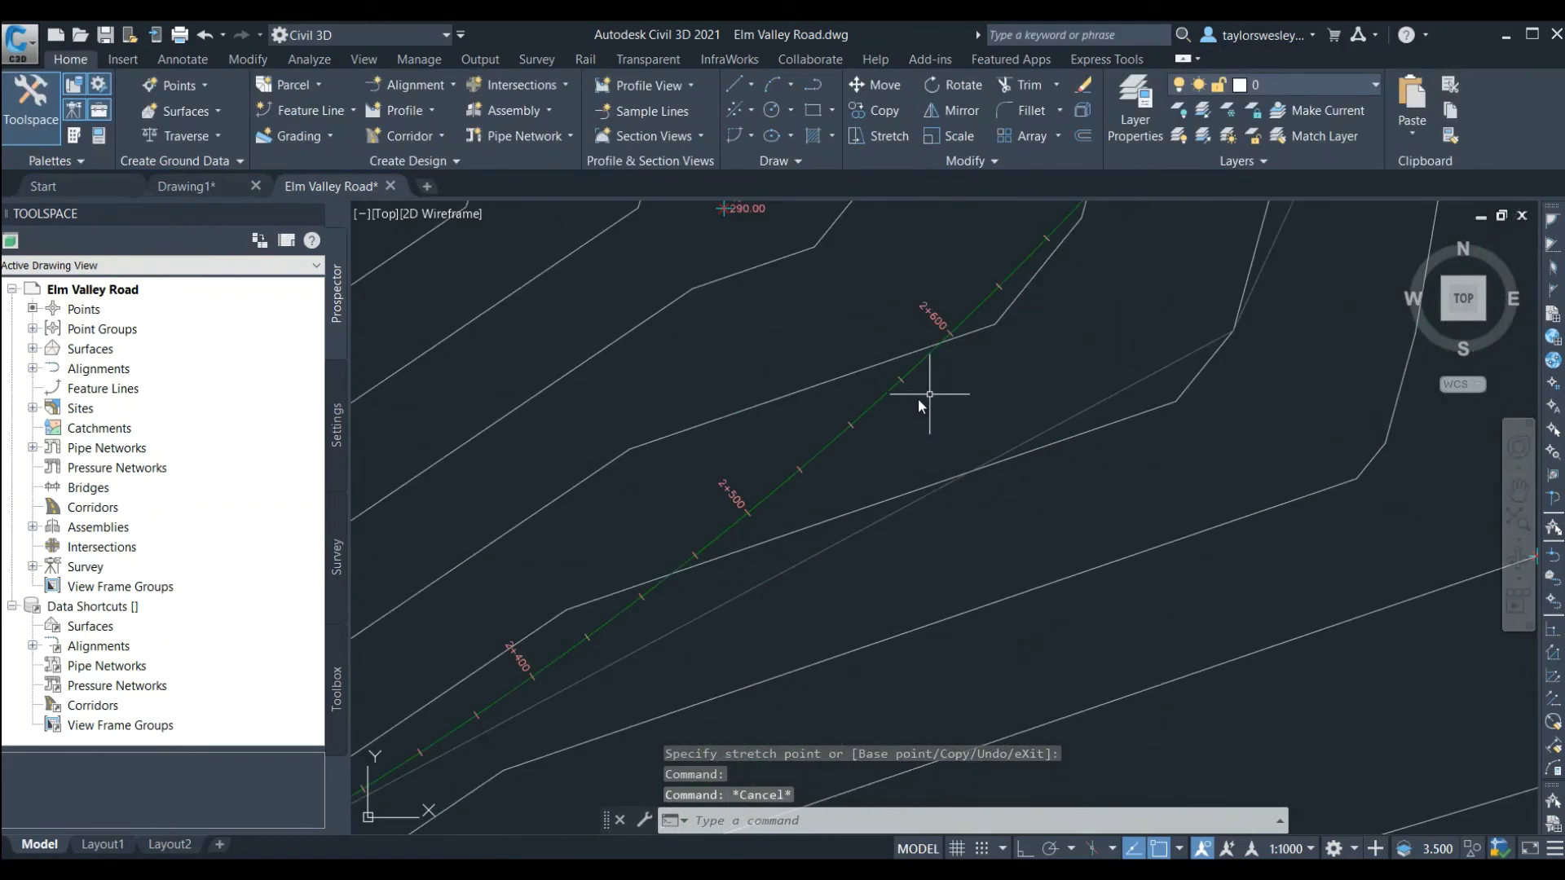
key(Escape)
click(882, 401)
click(454, 130)
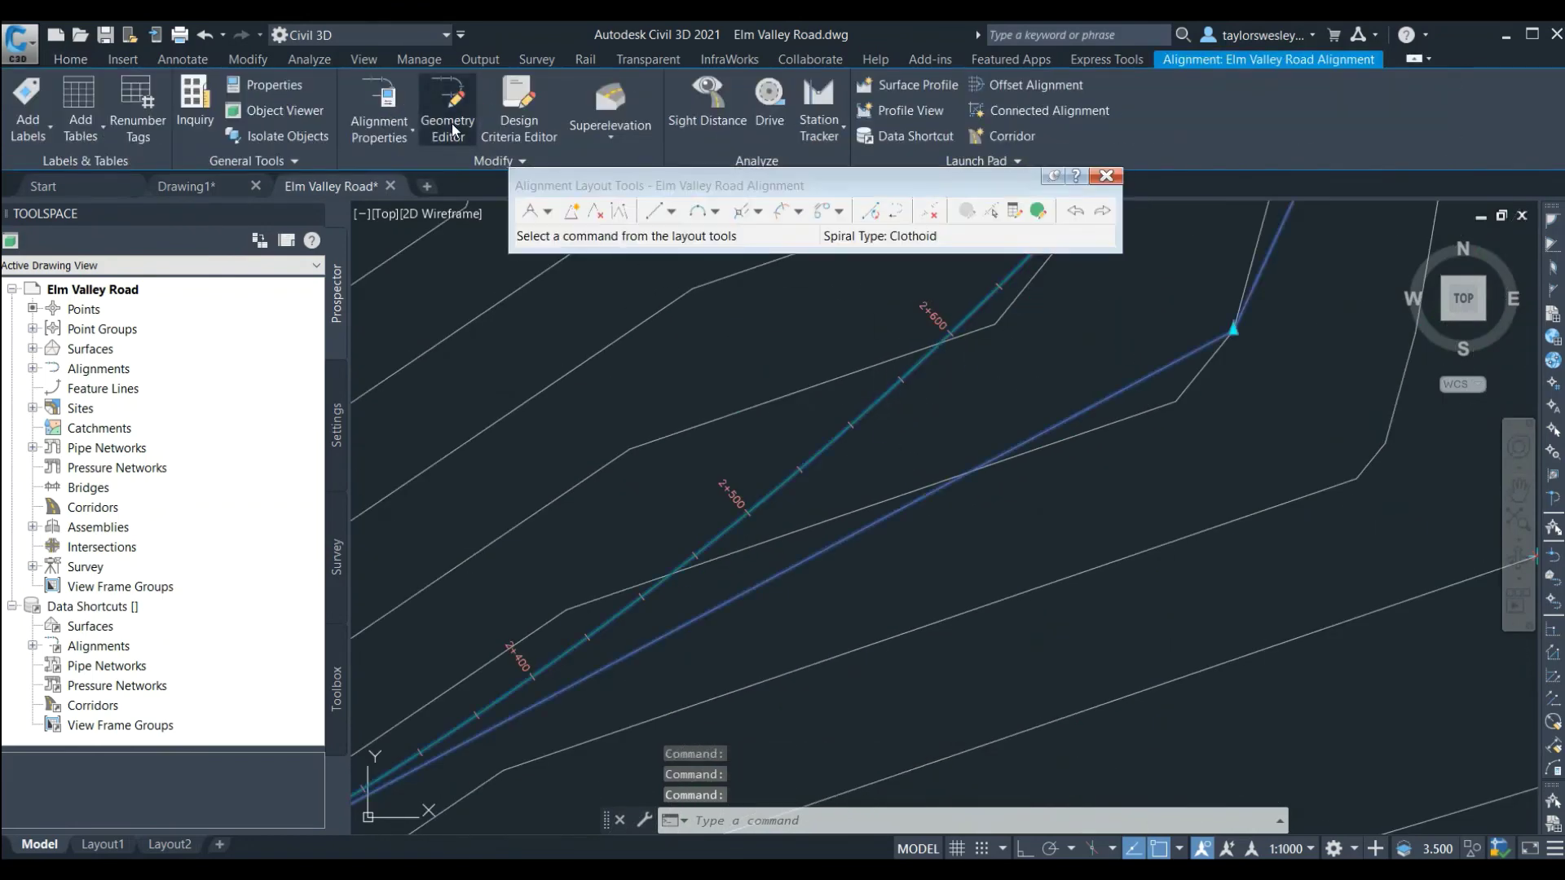
click(1038, 211)
- Set the radius of alignment entity 6, the widened curve, to 1200 m and close the entities table and layout tools
drag(647, 617, 792, 618)
click(826, 527)
click(826, 526)
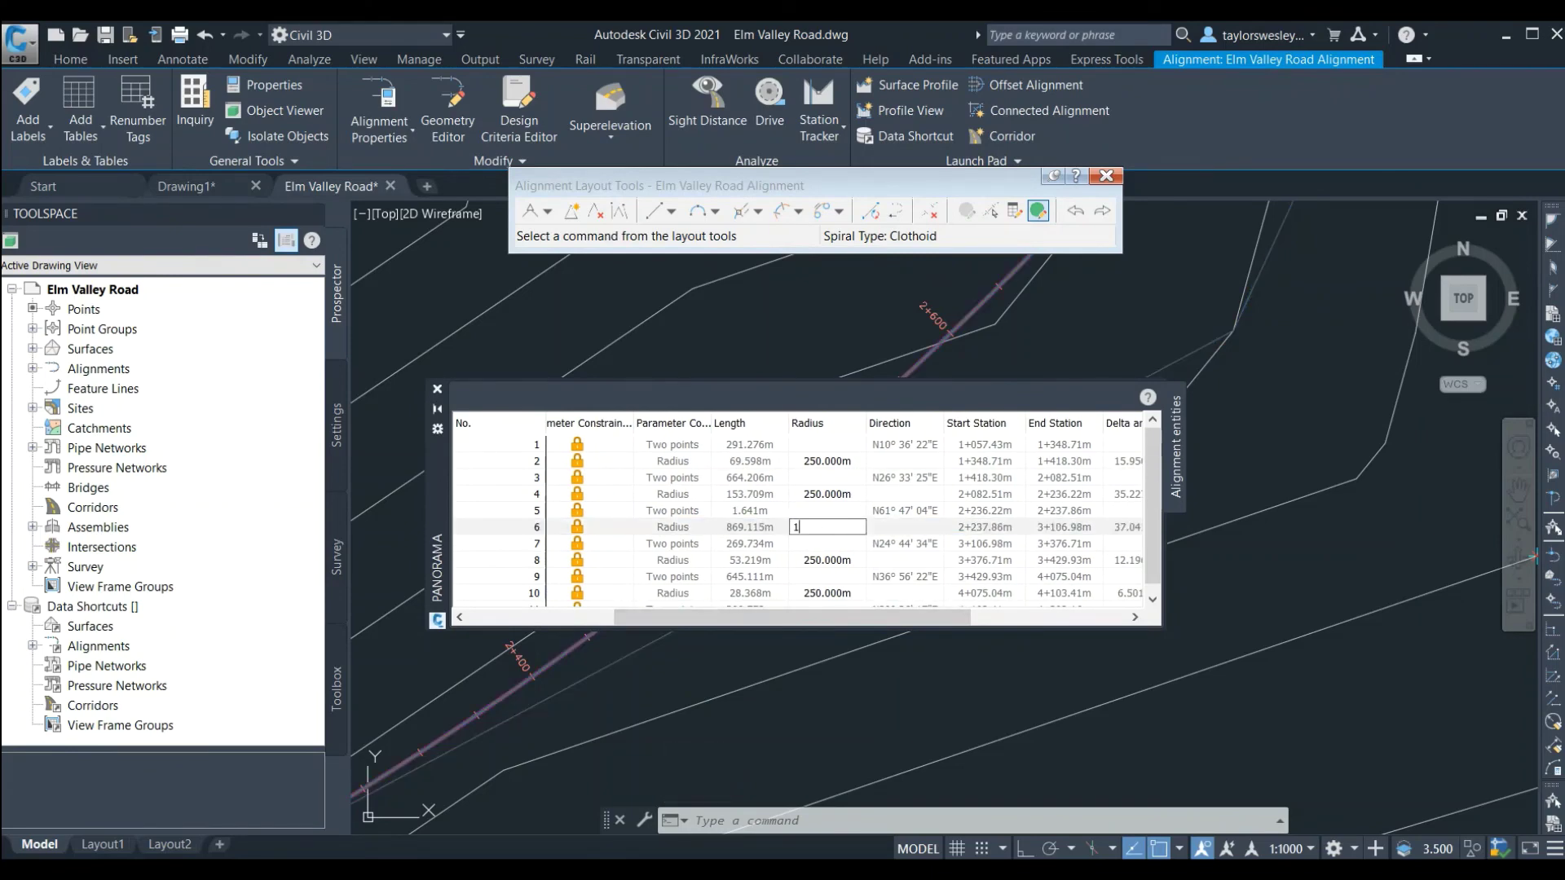
text(1200)
key(Return)
click(437, 389)
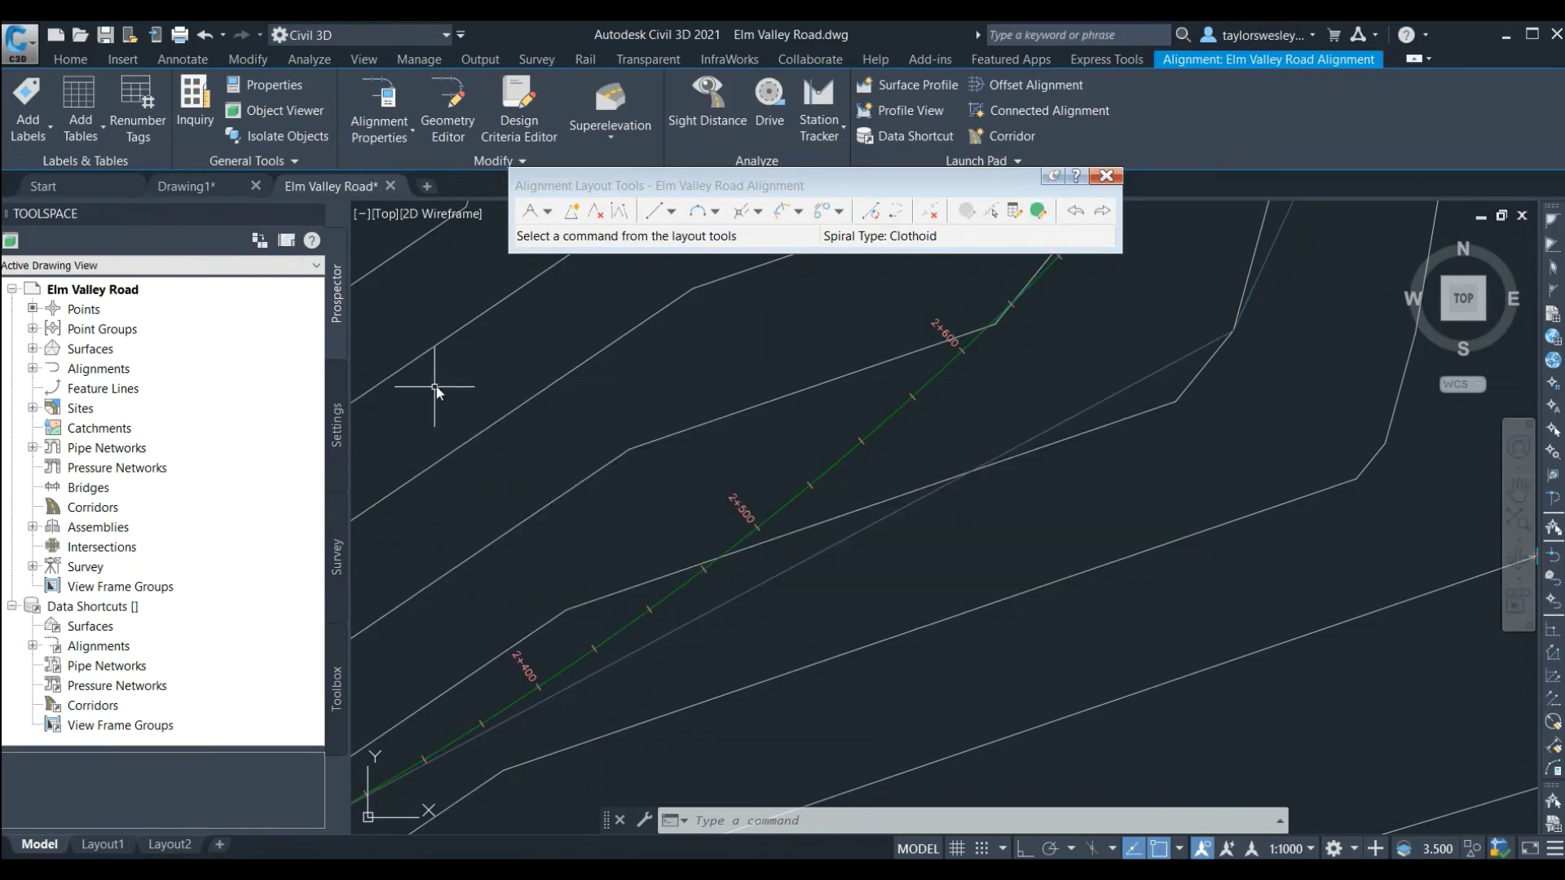
key(Escape)
key(Escape)
scroll(1005, 388, down, 5)
middle_drag(1007, 393, 970, 455)
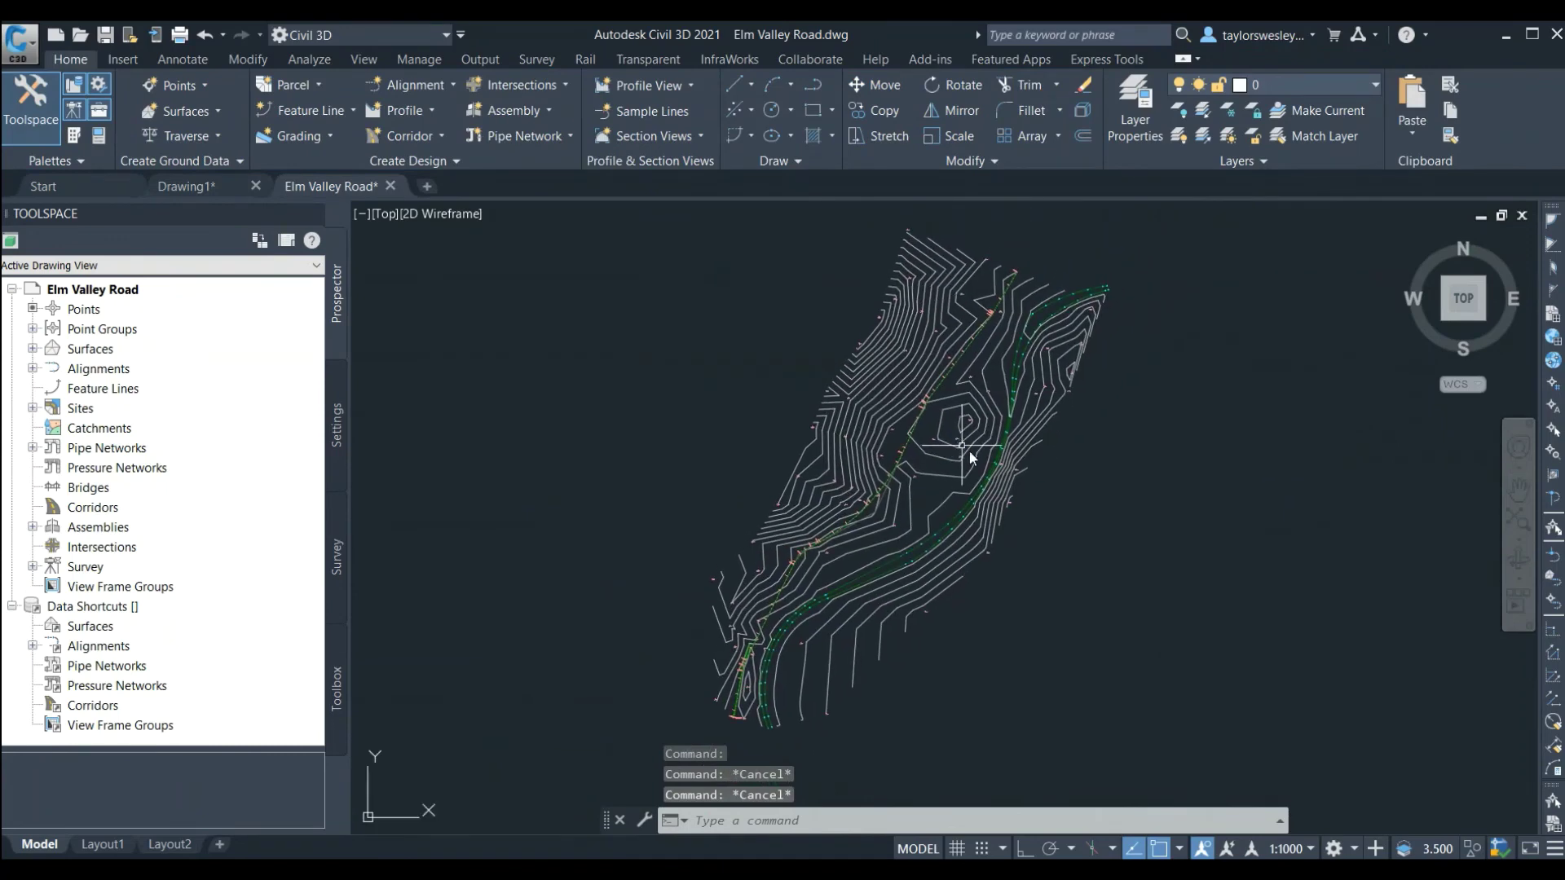